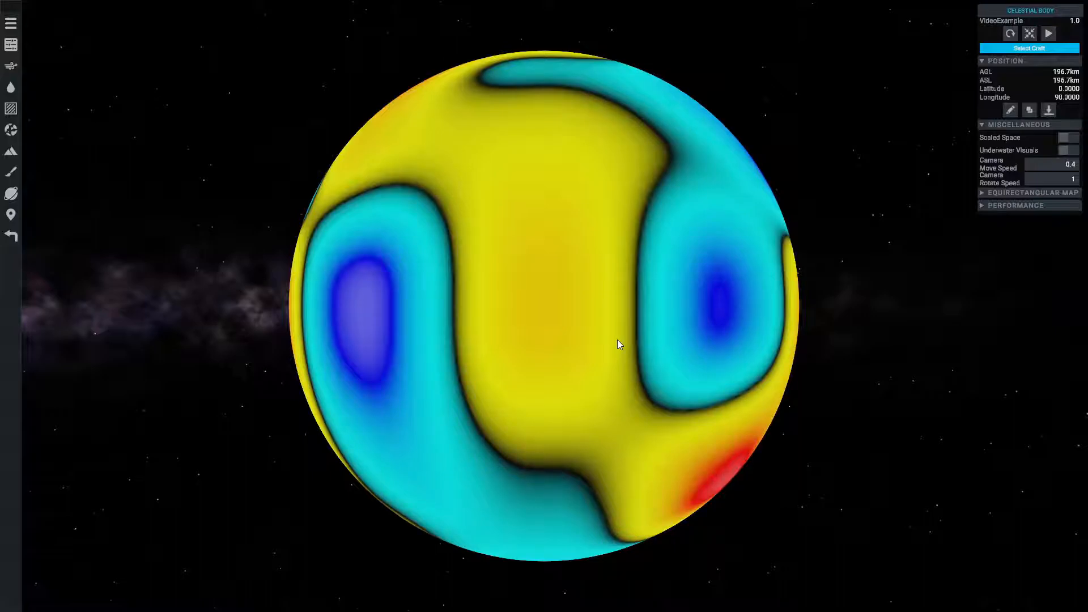
- Review the Debug Visualize (Data) modifier in terrain generation, and switch the list to basic terrain features
left_click(18, 152)
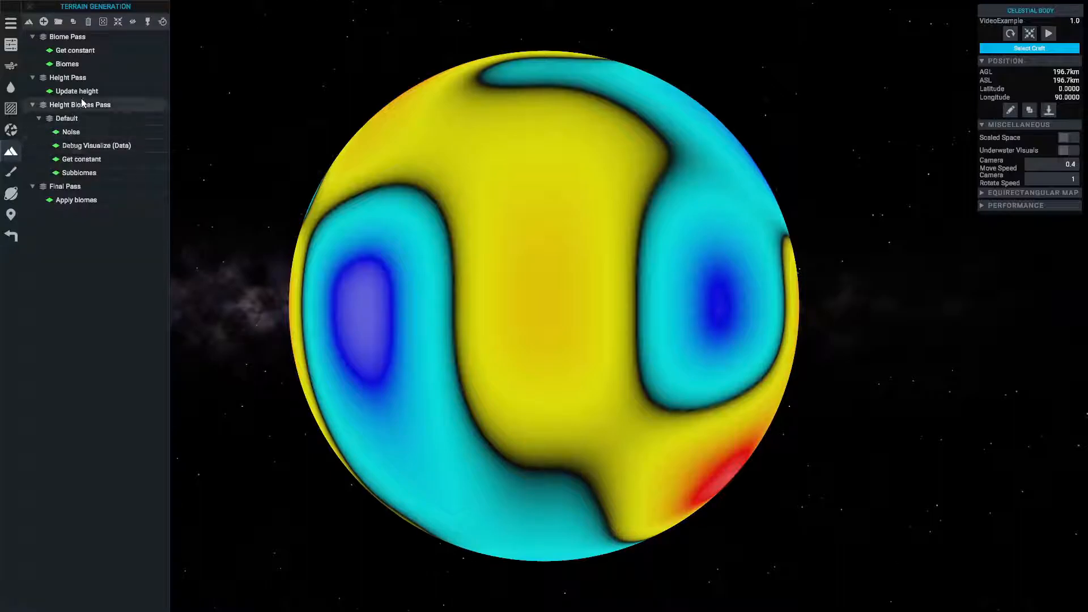
left_click(96, 146)
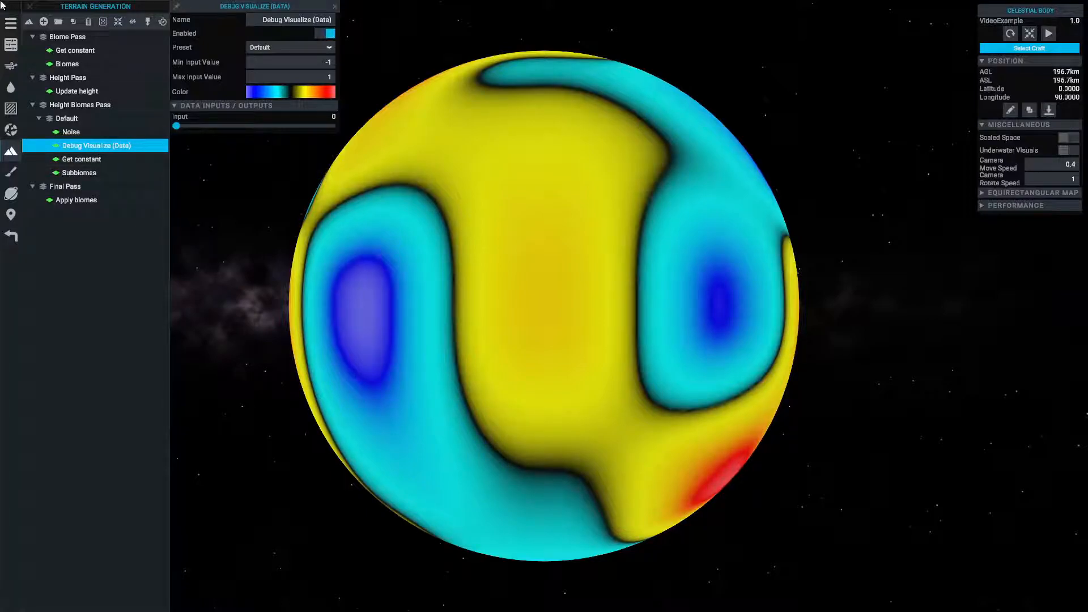
mouse_move(257, 4)
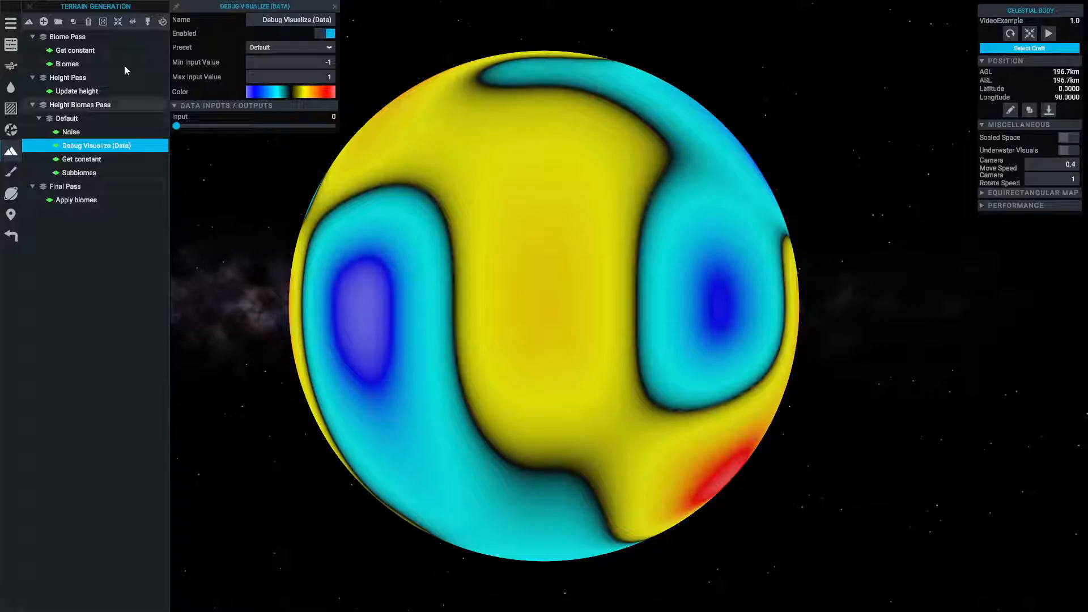
left_click(30, 21)
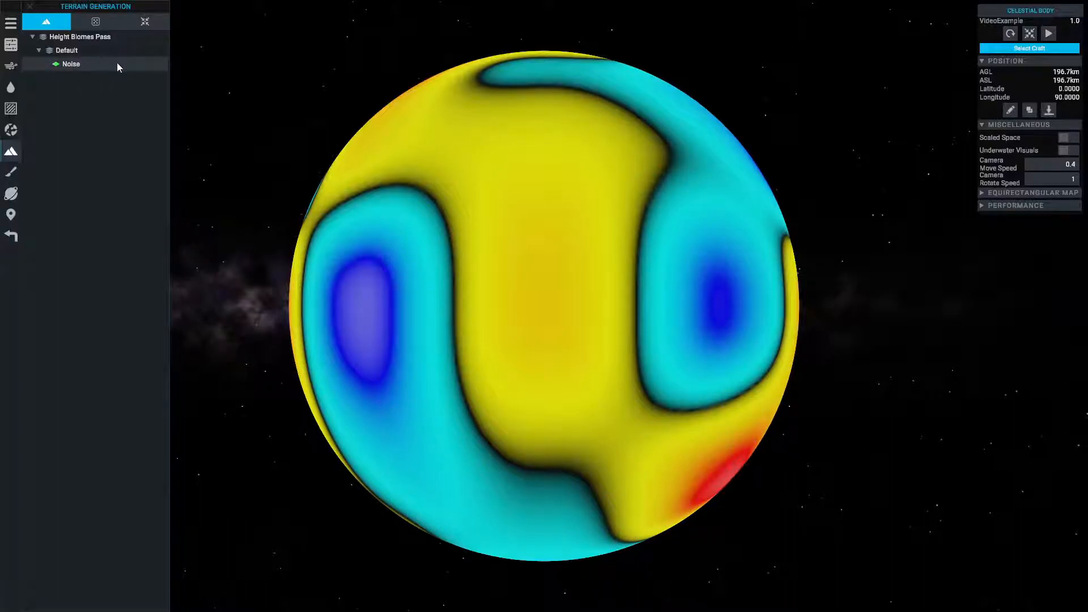
- Try a frequency of 22.0 on the Default biome's Noise and set it to 12.0, rebuilding the planet after each change
left_click(96, 63)
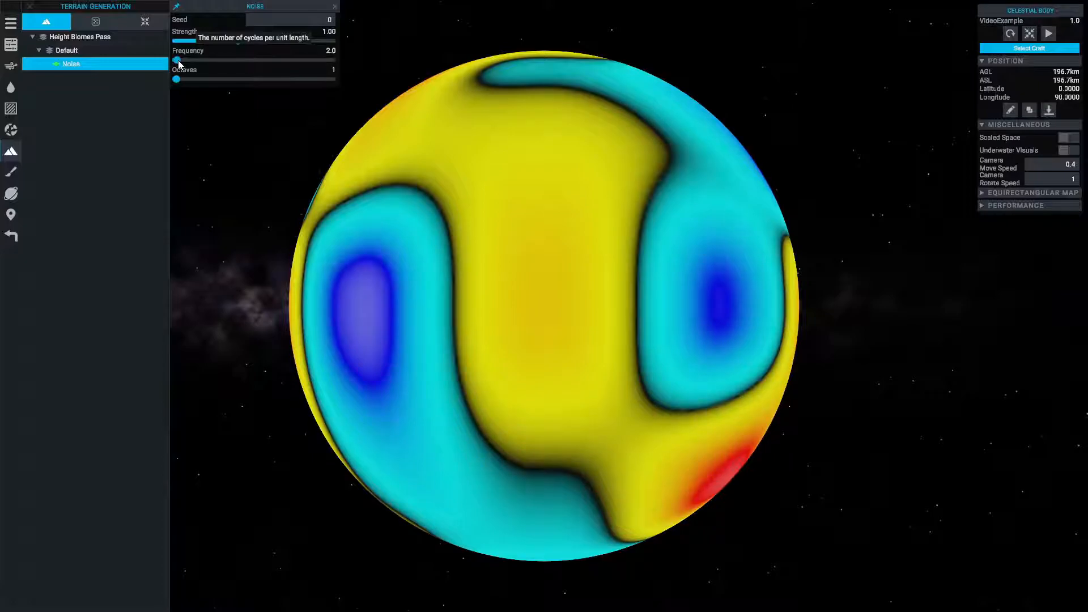
mouse_move(178, 60)
left_mouse_down()
mouse_move(201, 61)
mouse_move(190, 61)
left_mouse_up()
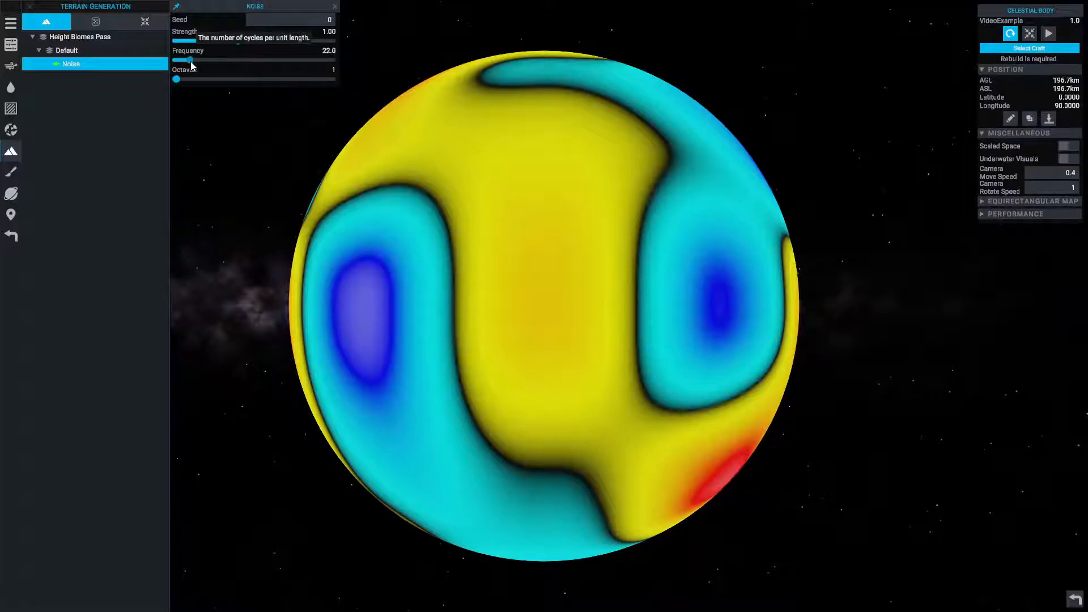
left_click(1010, 34)
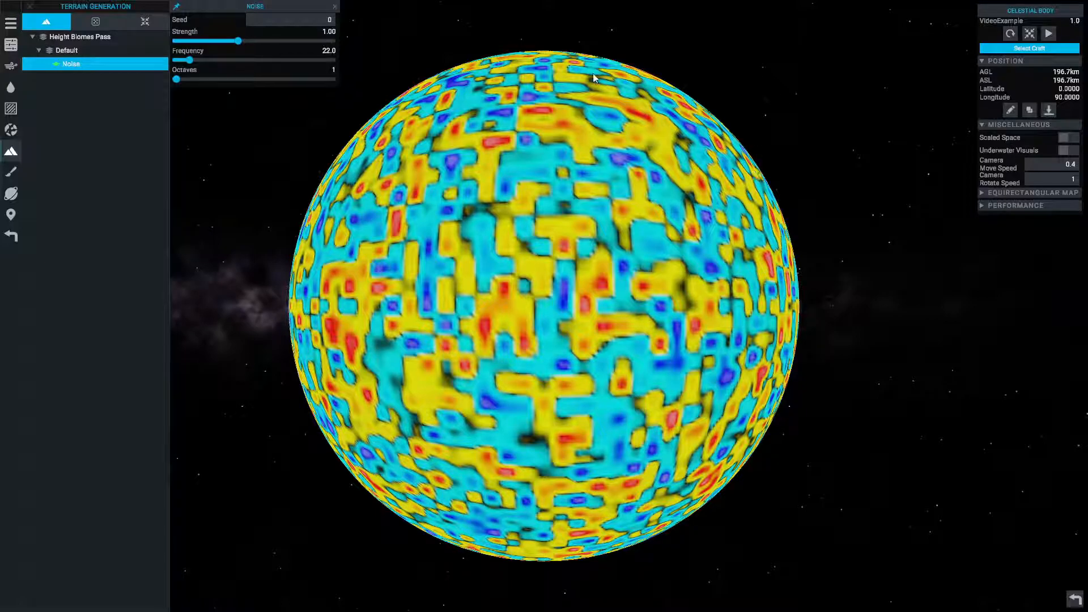
left_click_drag(192, 59, 183, 60)
left_click(1010, 33)
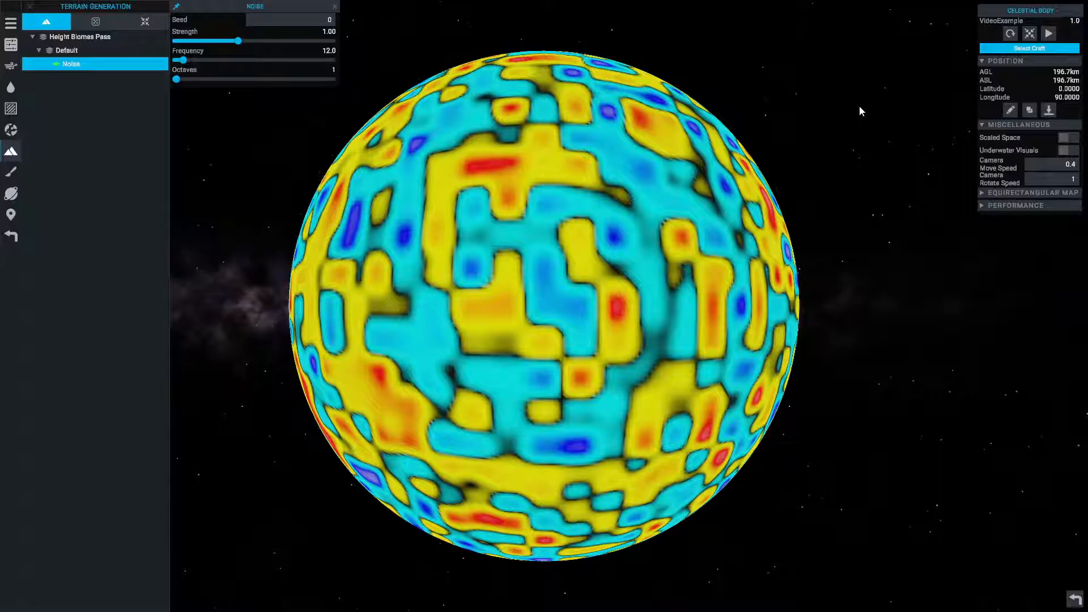
- Randomize the seed of the Default biome's Noise five times to generate different patterns
left_click(73, 65)
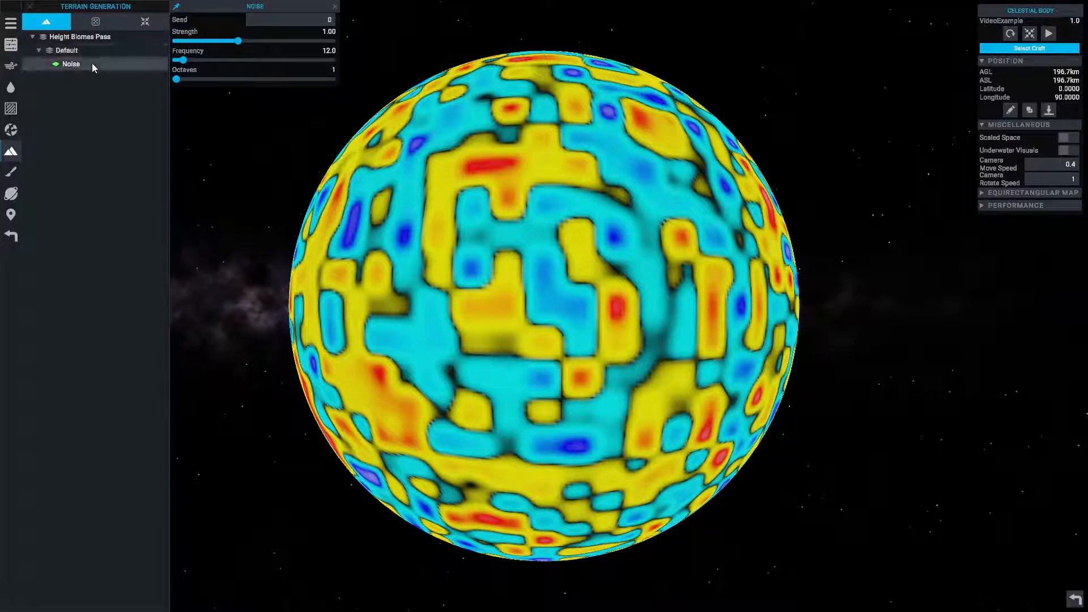
left_click(97, 20)
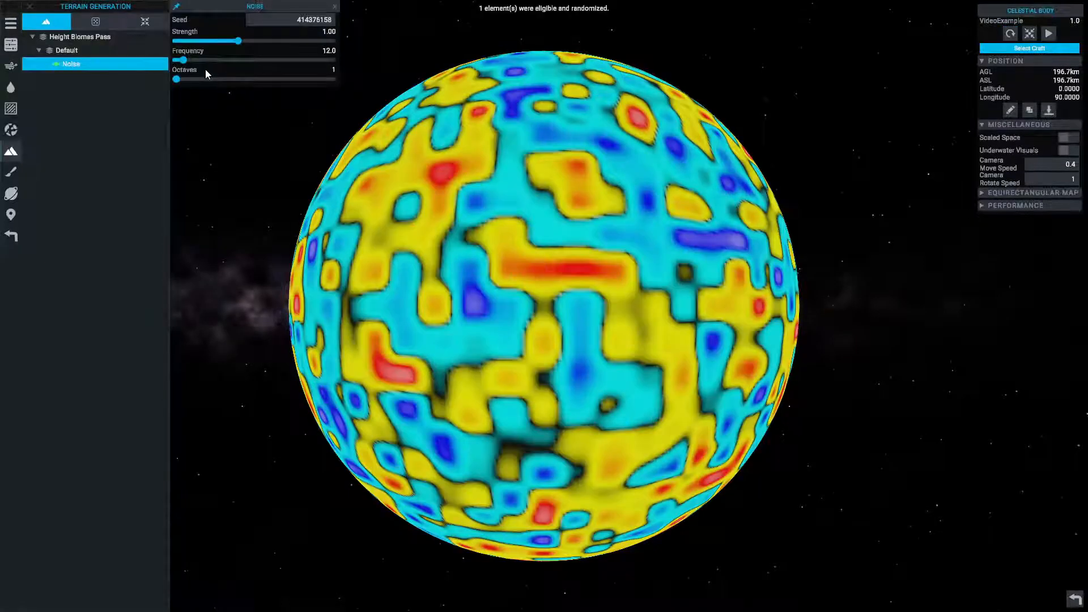
left_click(101, 22)
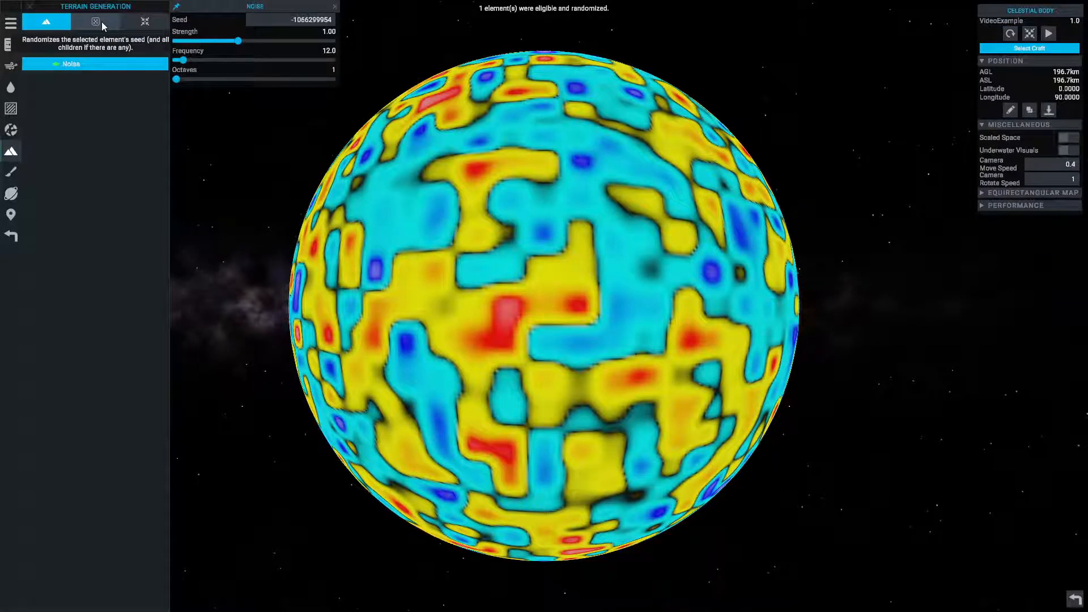
left_click(100, 22)
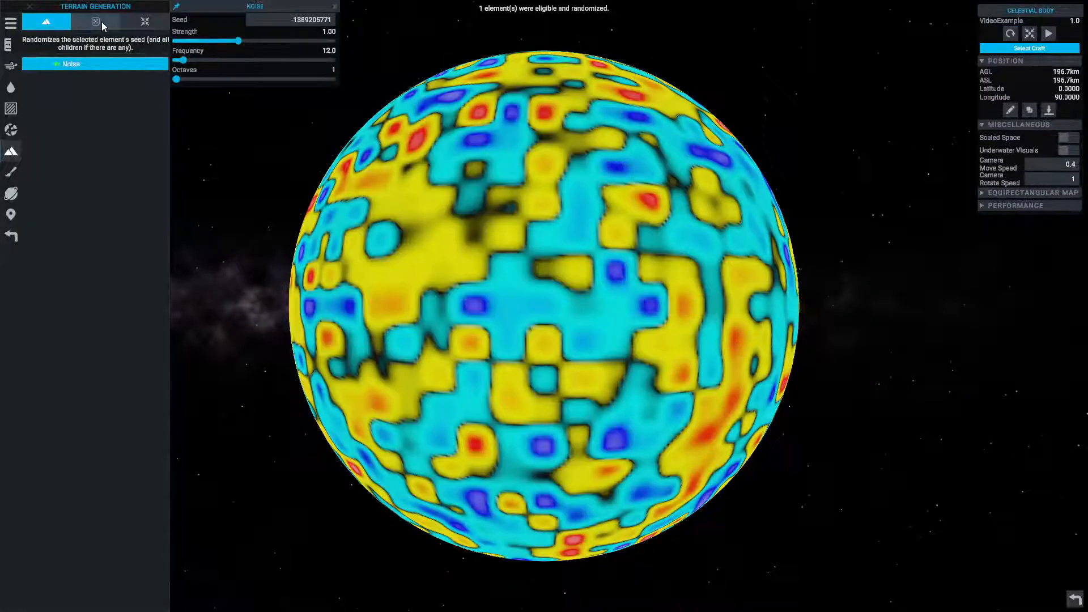
left_click(100, 22)
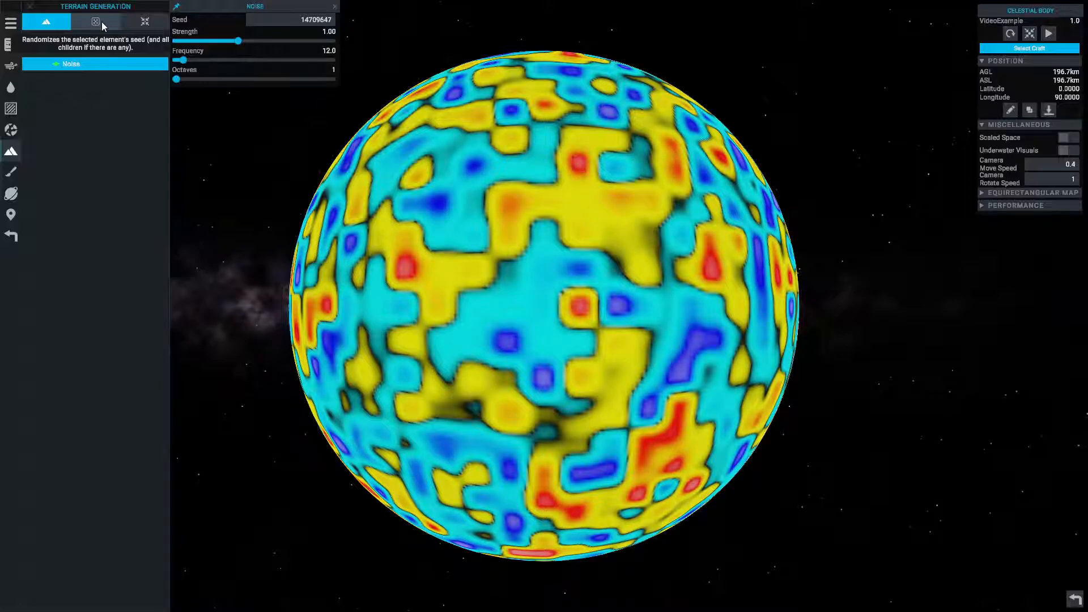
left_click(101, 21)
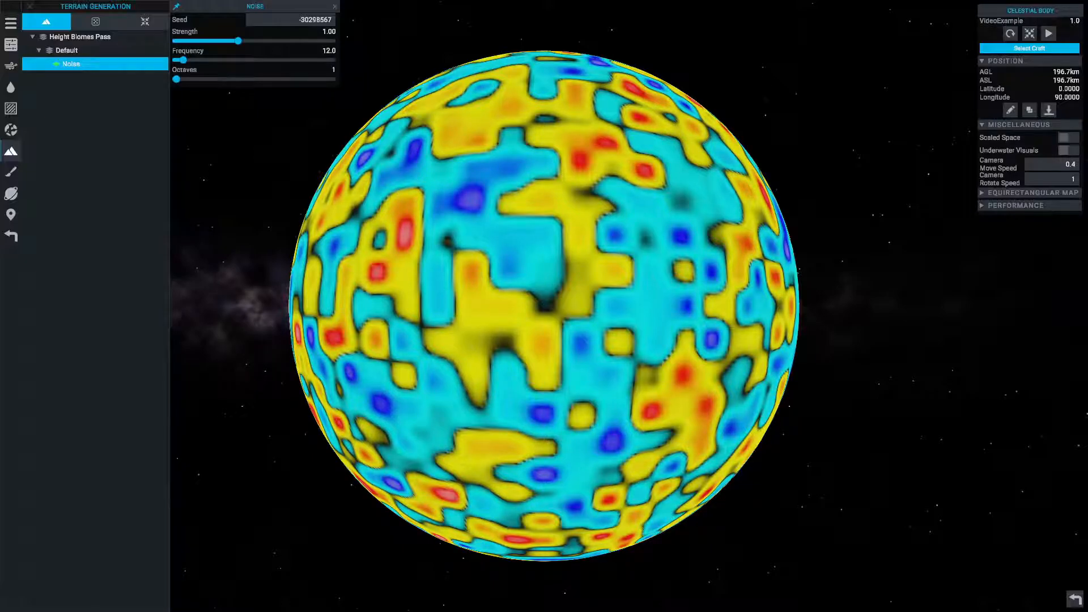
- Create a new planet from the Lunar template and name it 1
left_click(11, 24)
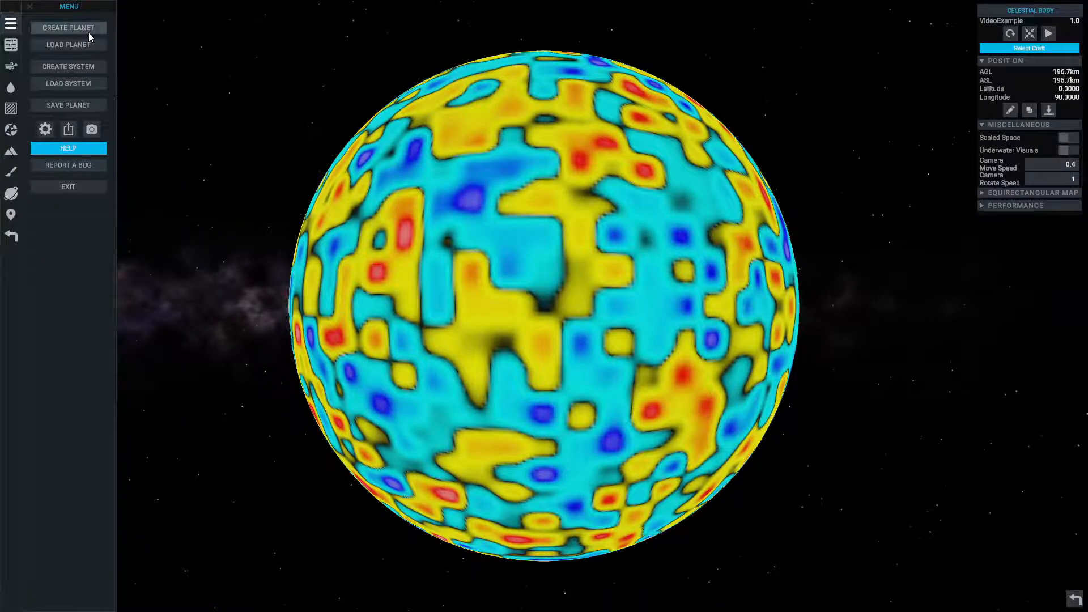
left_click(88, 32)
left_click(586, 327)
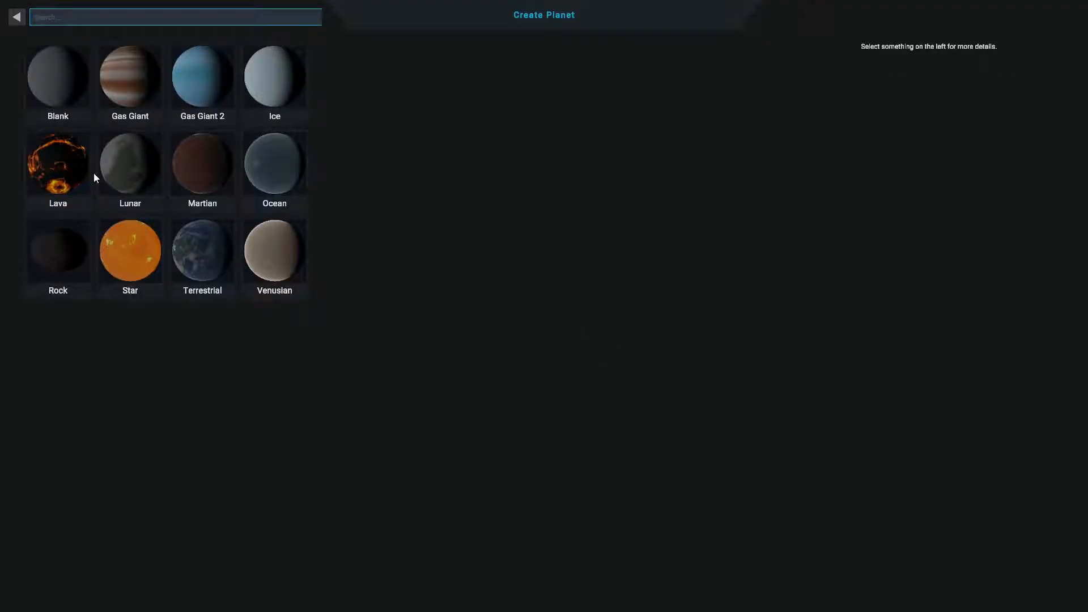
left_click(123, 155)
left_click(539, 601)
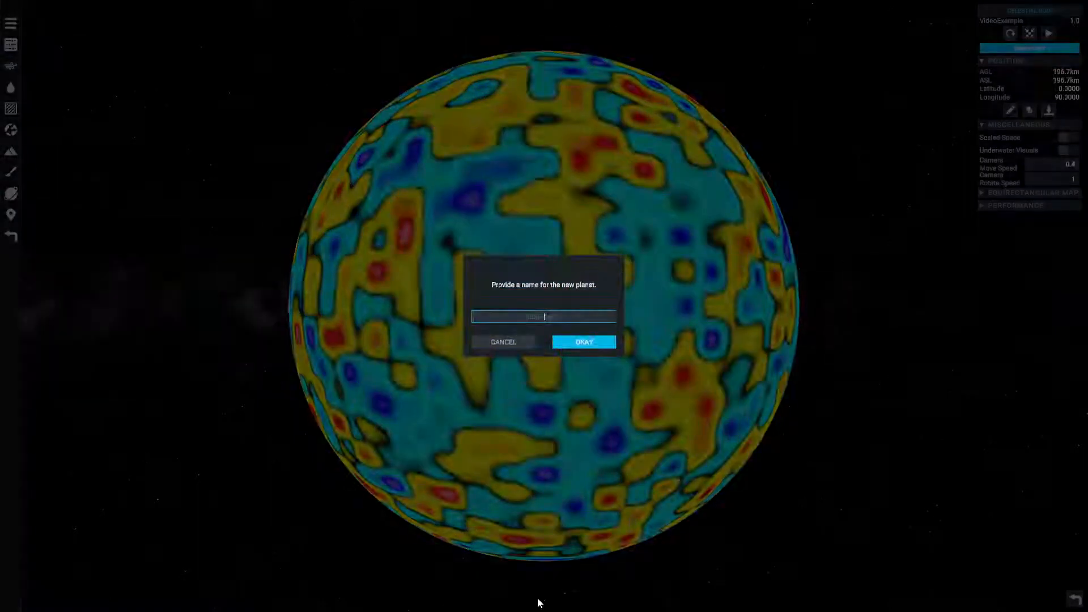
type("1")
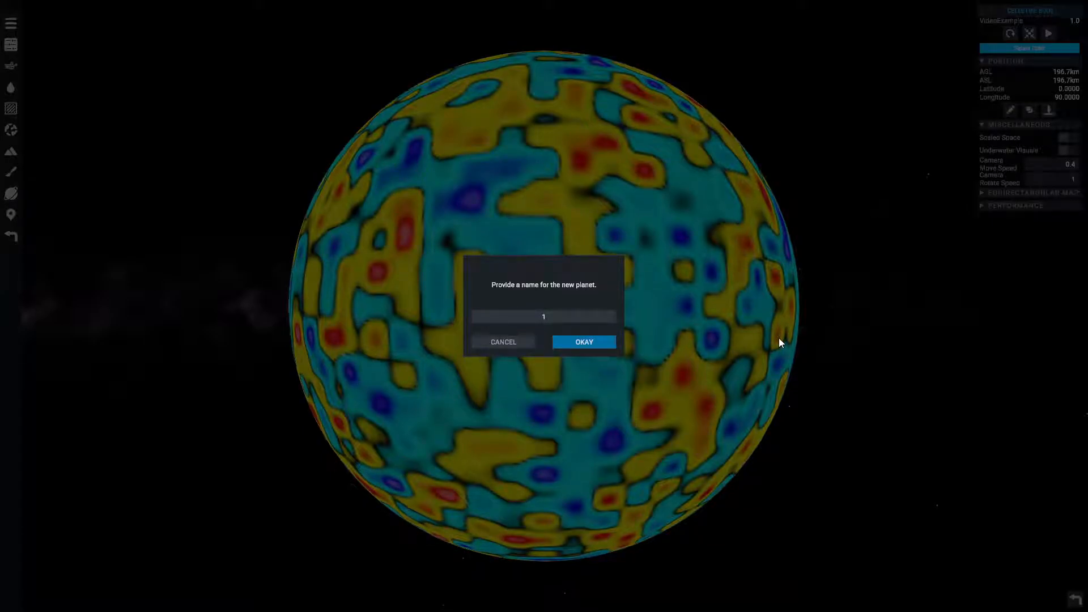
key("Return")
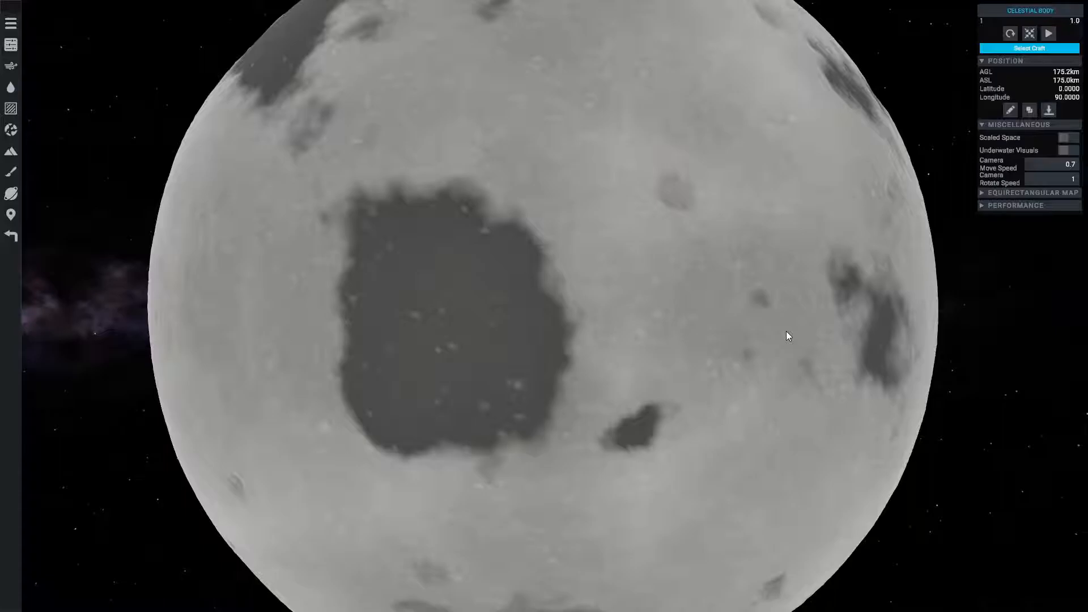
- Compare the lunar planet's advanced terrain modifiers with its basic terrain features, including the Biome Pass group
scroll(786, 336, "down", 5)
scroll(787, 336, "down", 4)
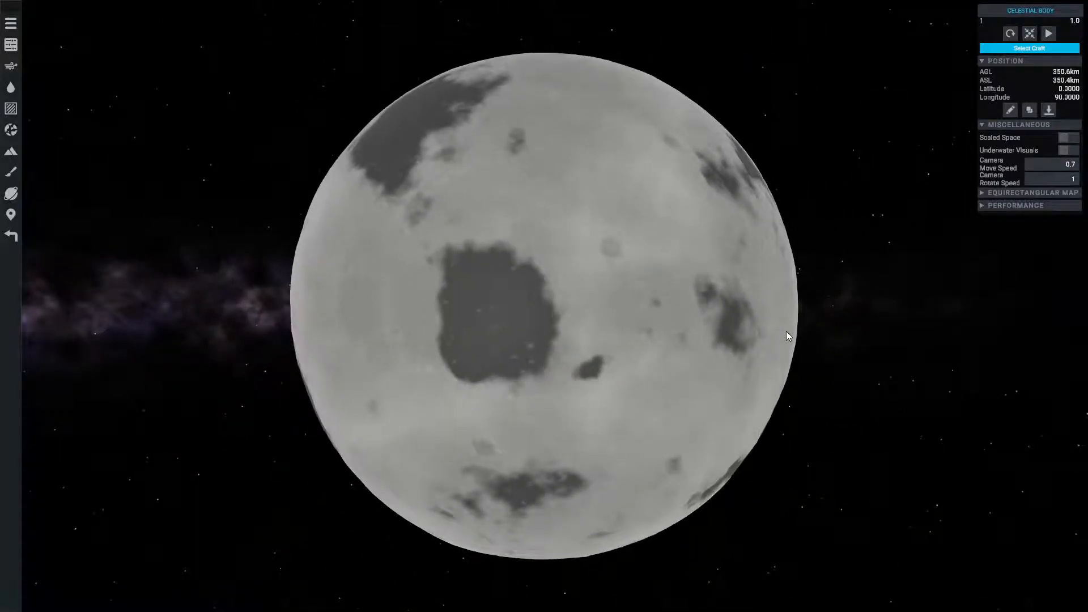
left_click(7, 154)
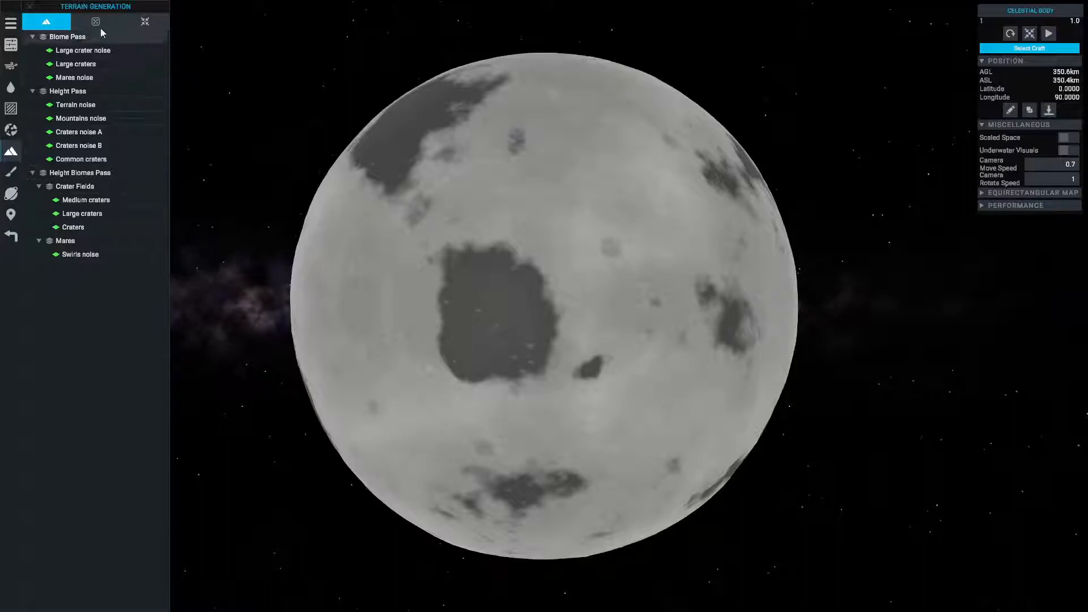
left_click(58, 22)
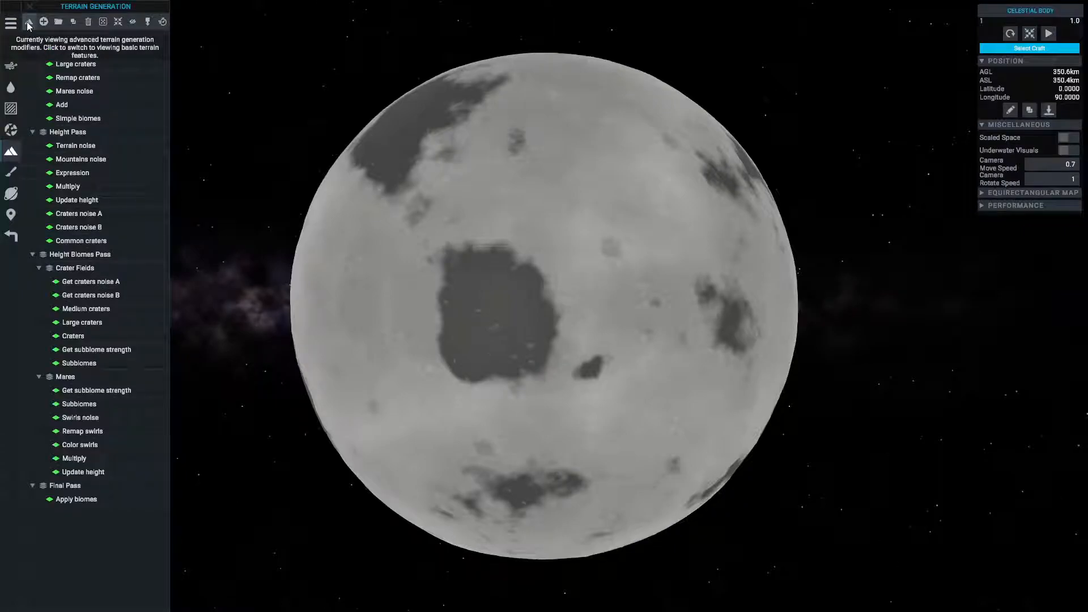
left_click(27, 23)
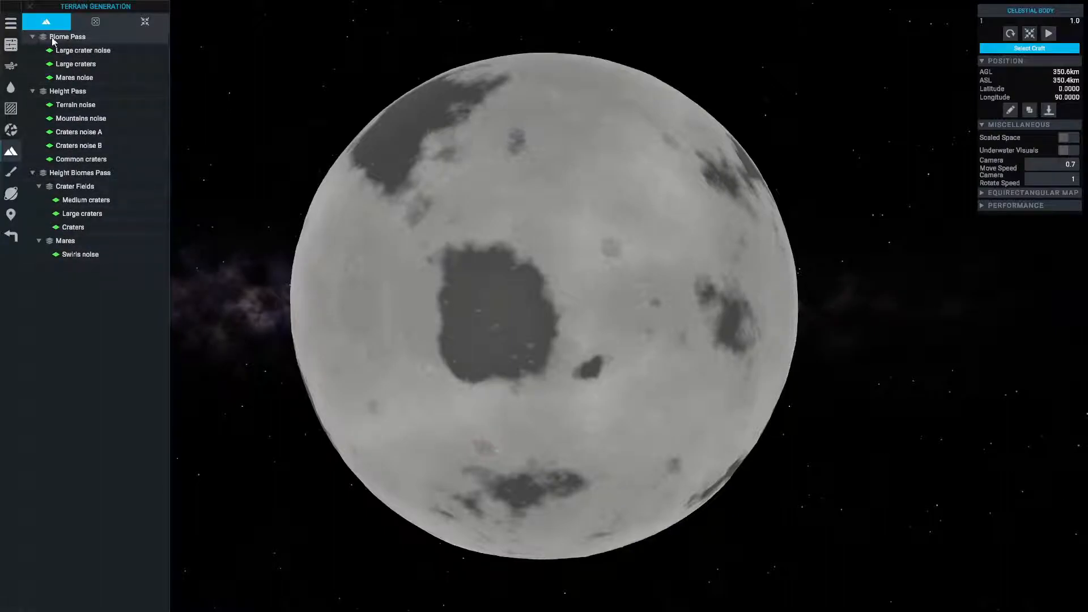
left_click(33, 36)
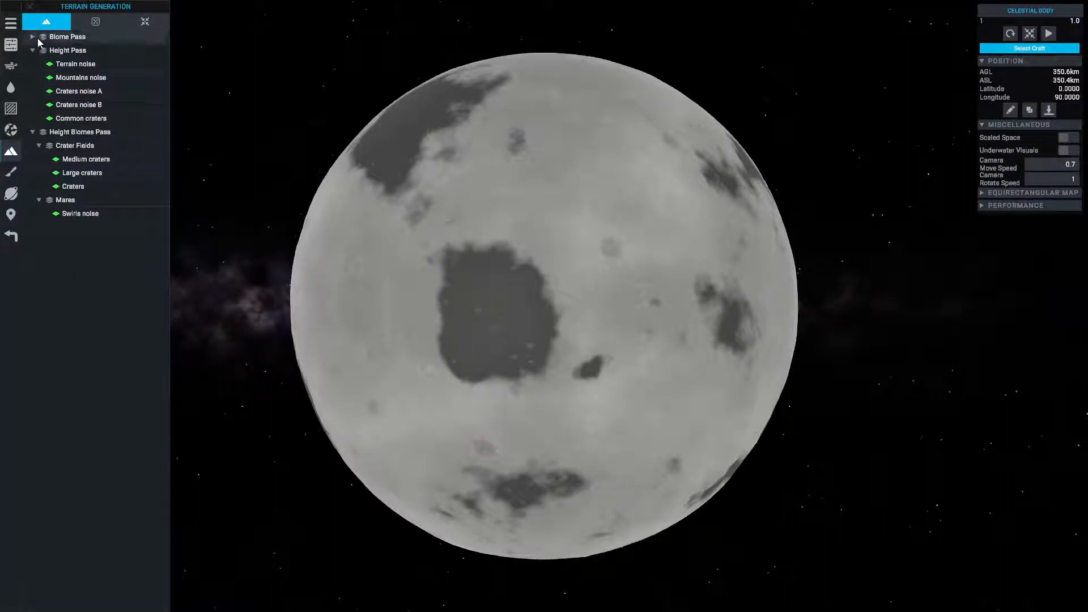
left_click(32, 37)
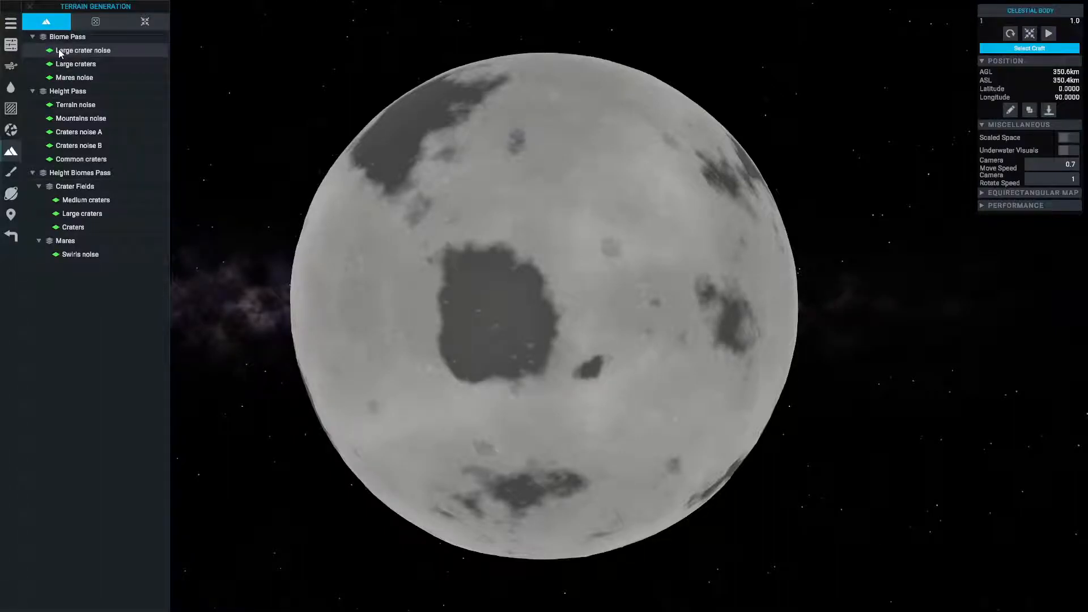
- Randomize the seed of the Mares noise in the Biome Pass four times to reshape the dark areas
left_click(93, 106)
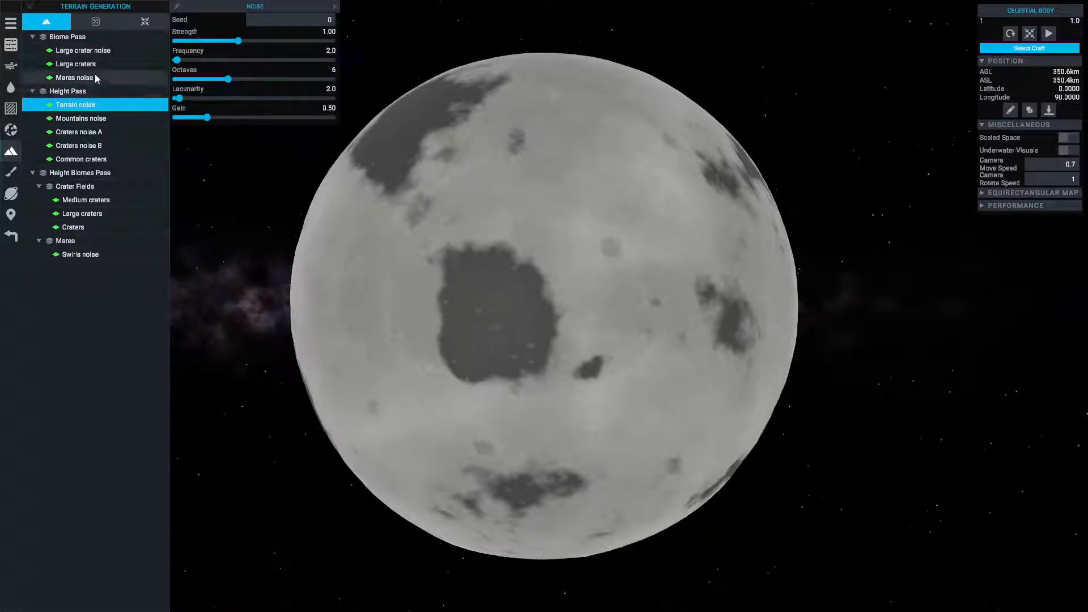
left_click(100, 79)
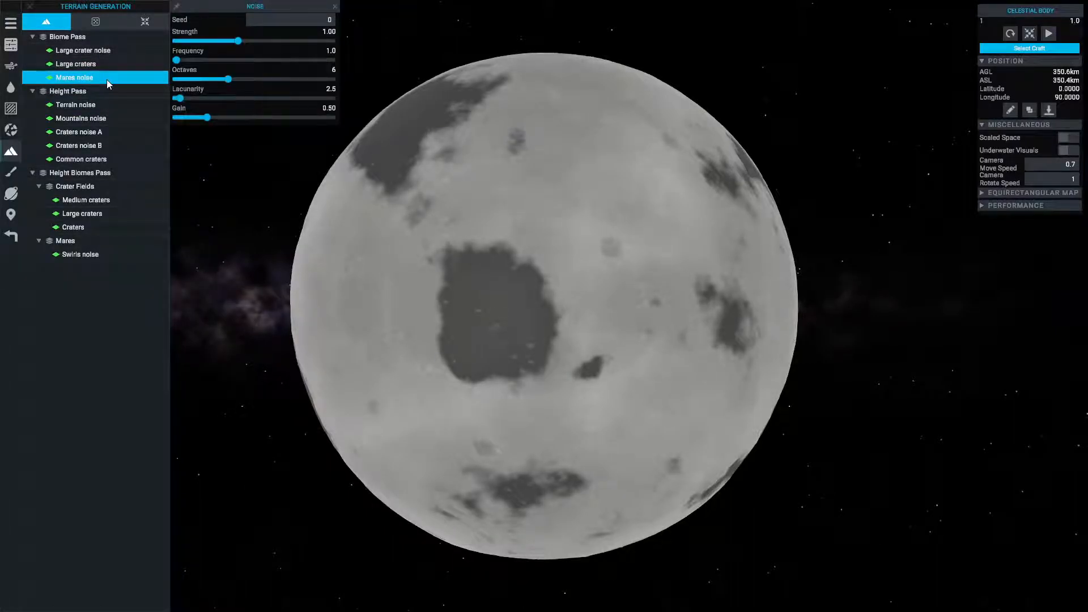
left_click(99, 23)
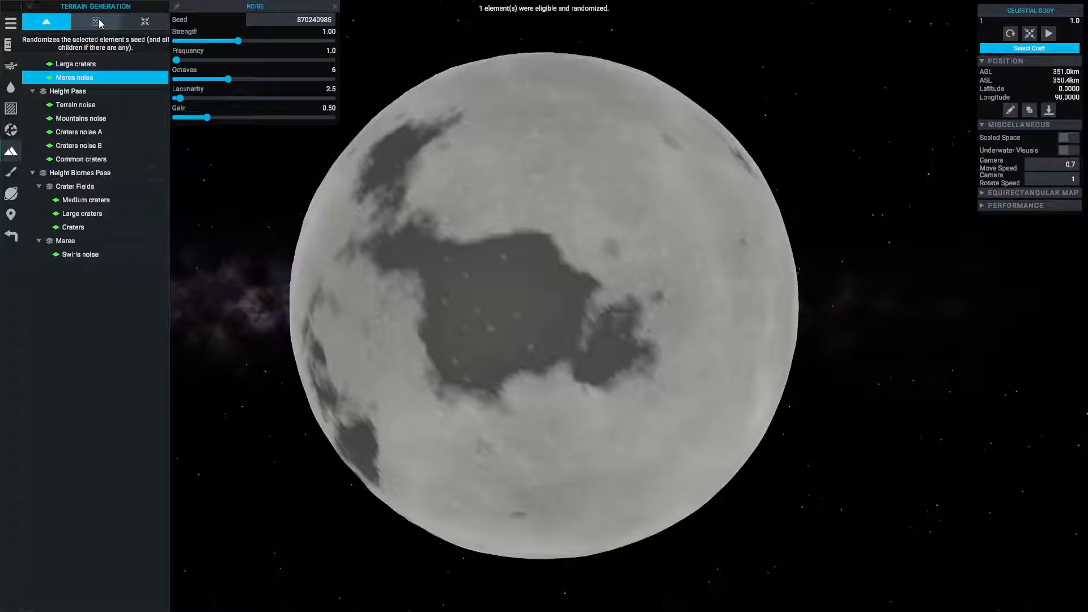
left_click(98, 22)
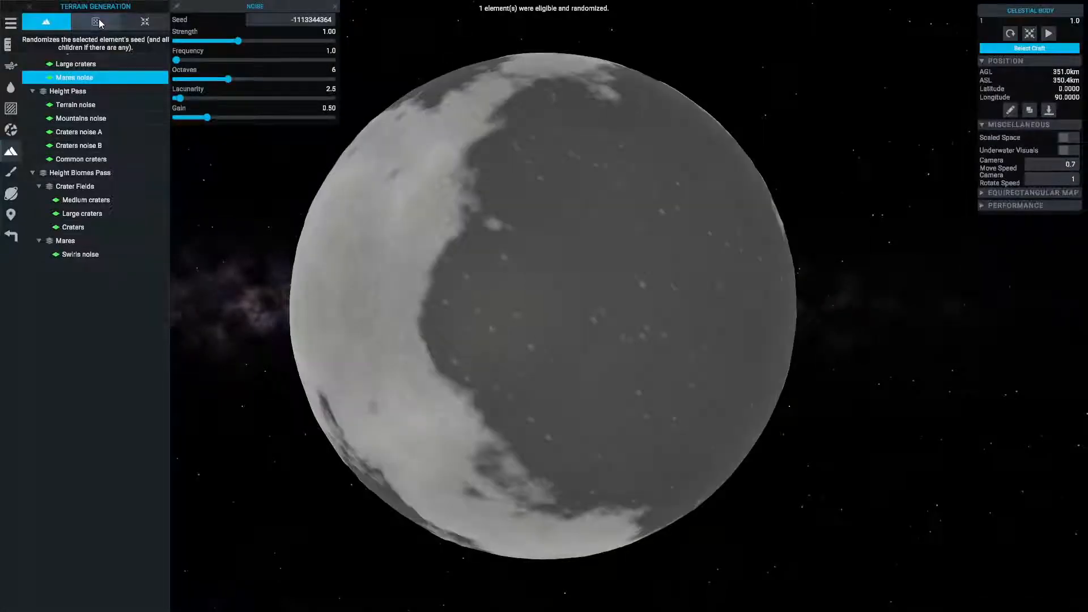
left_click(98, 21)
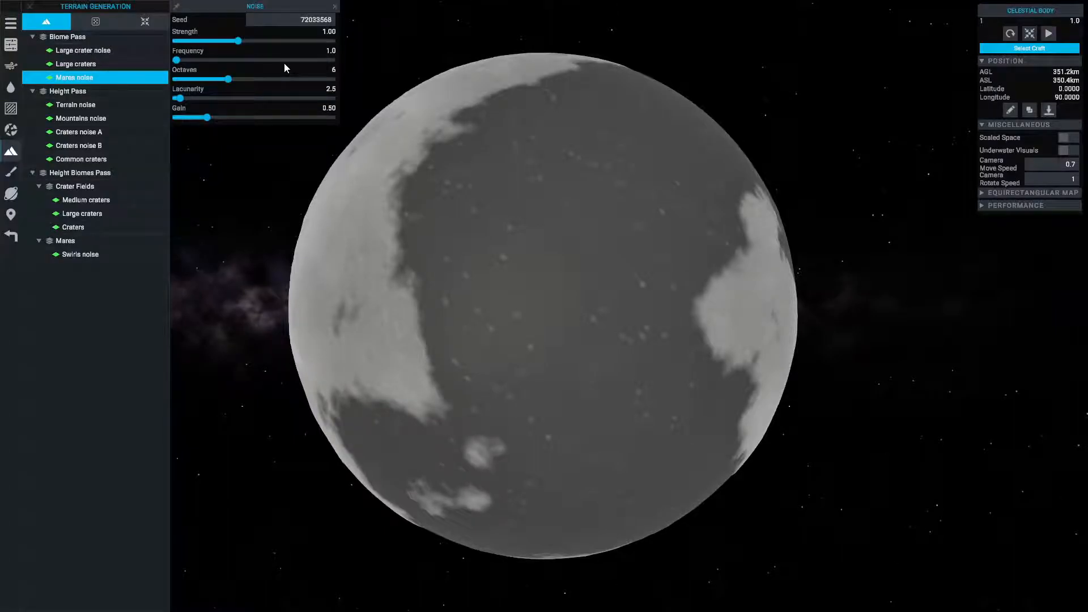
left_click(95, 21)
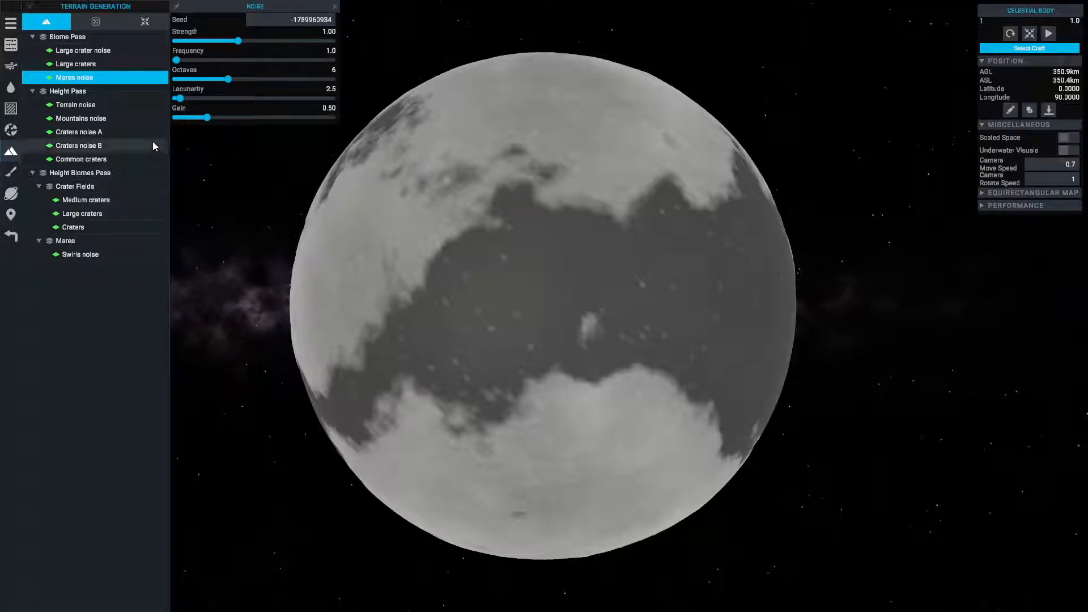
- Randomize the seed of the Mountains noise in the Height Pass and inspect the planet's surface up close
left_click(125, 118)
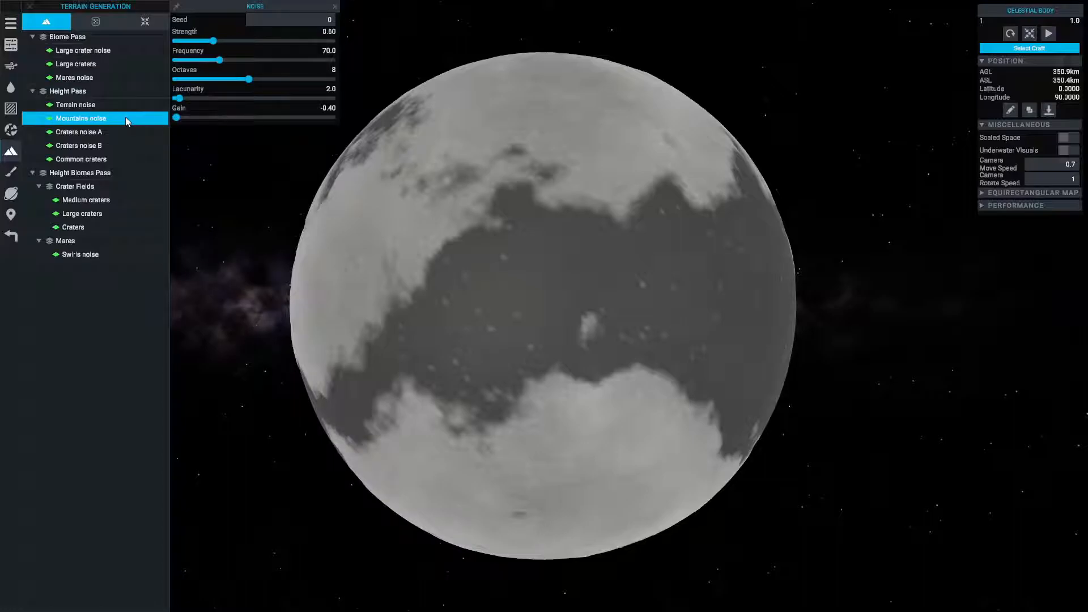
left_click(102, 24)
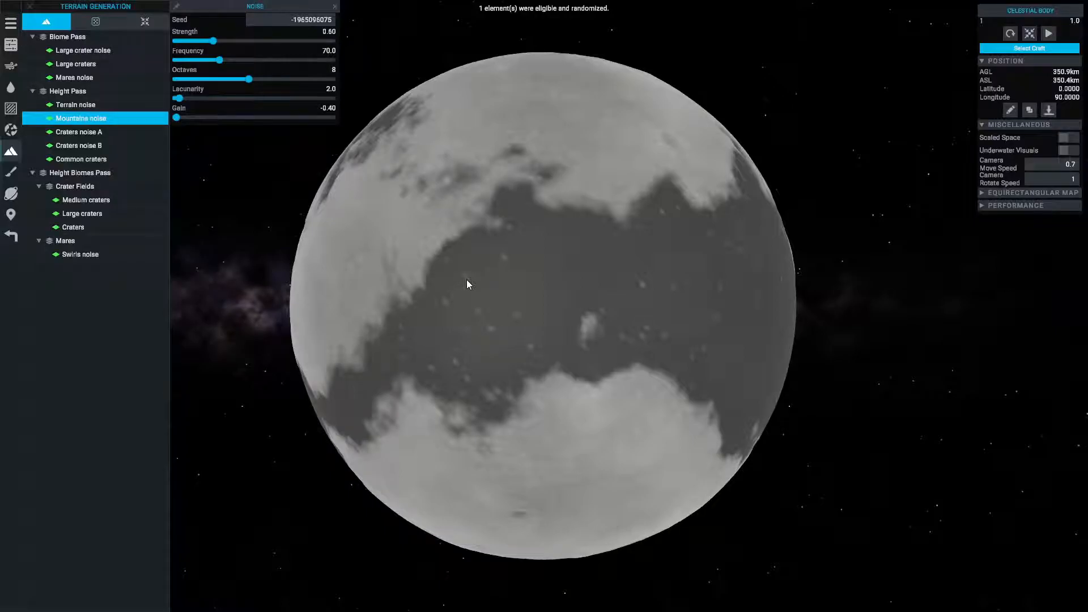
scroll(639, 284, "up", 3)
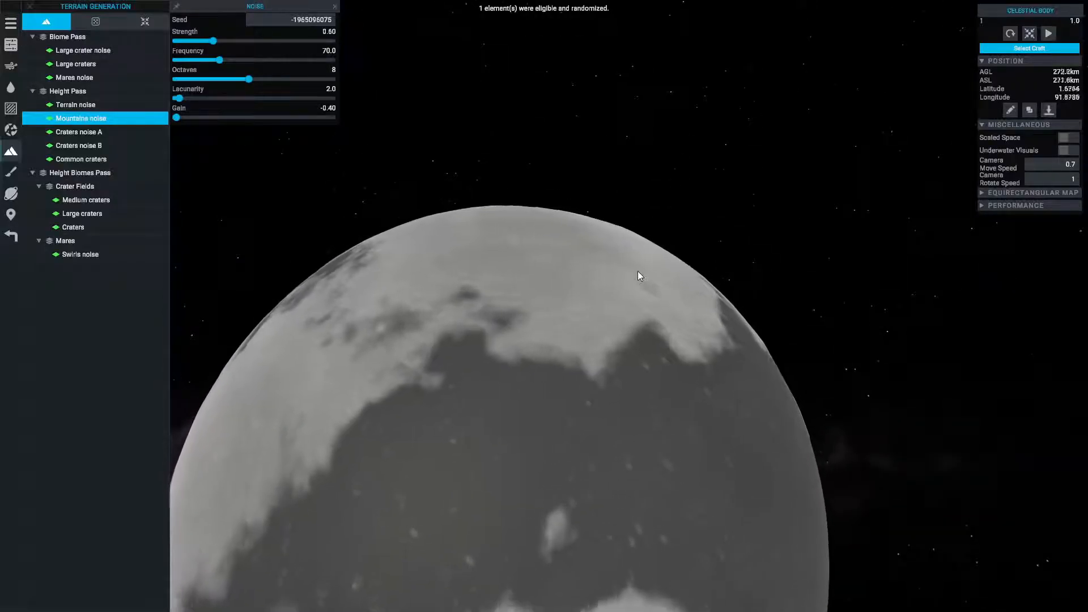
key("w")
scroll(639, 276, "up", 5)
key("w")
left_click_drag(623, 272, 617, 260)
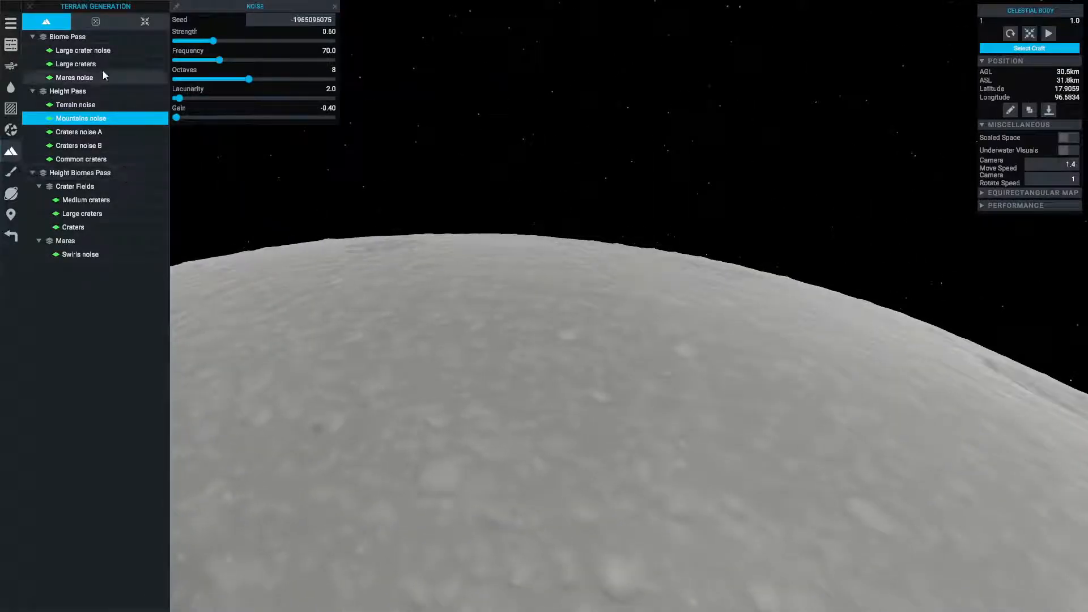
- Randomize the Mountains noise seed once more, and randomize the seeds of the whole Biome Pass group
left_click(98, 22)
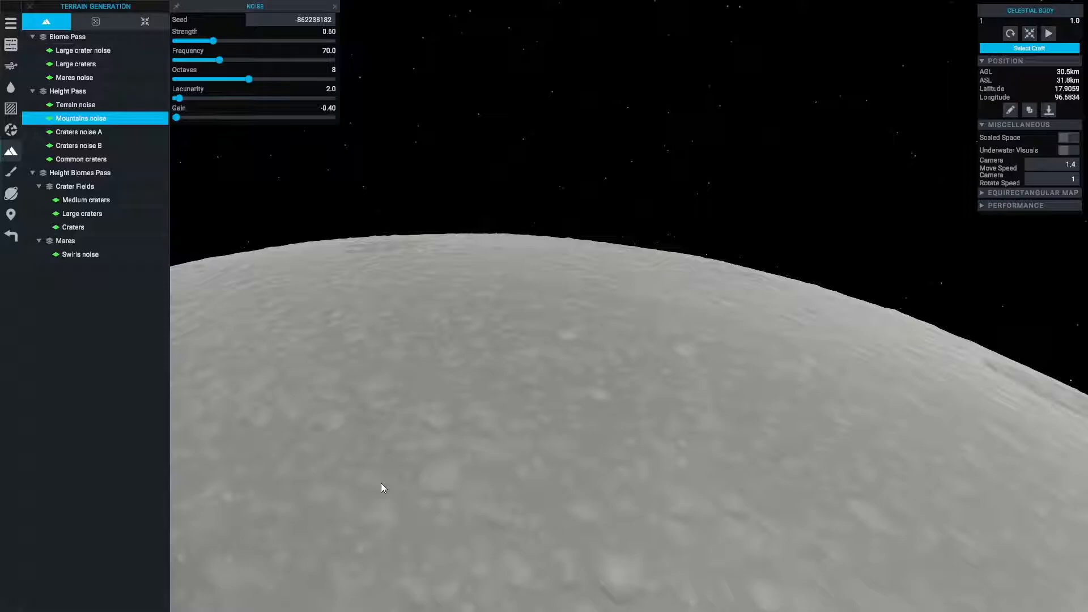
scroll(464, 369, "down", 5)
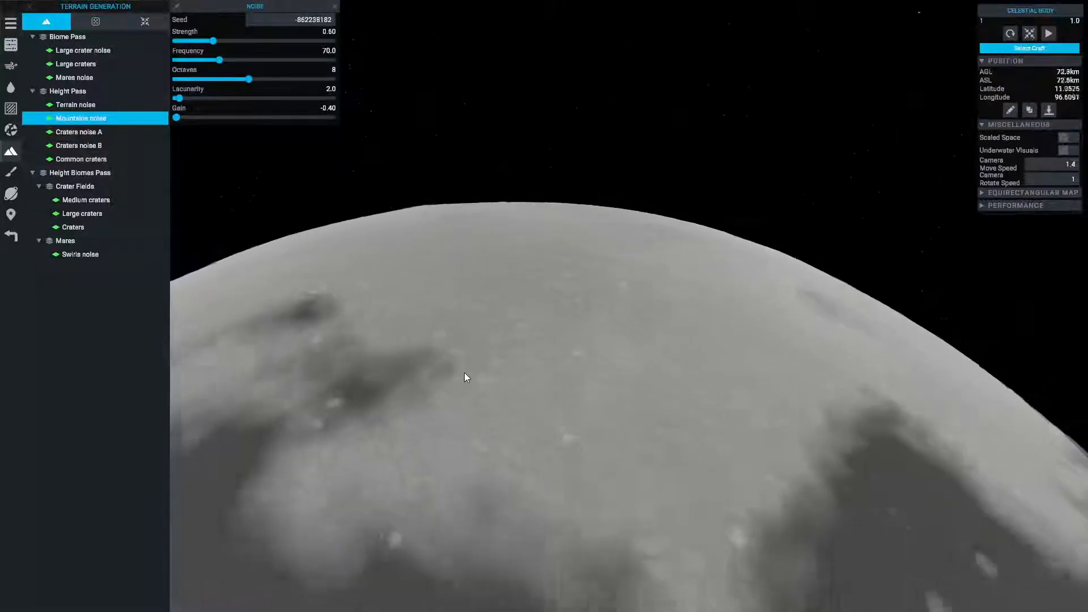
scroll(463, 386, "down", 5)
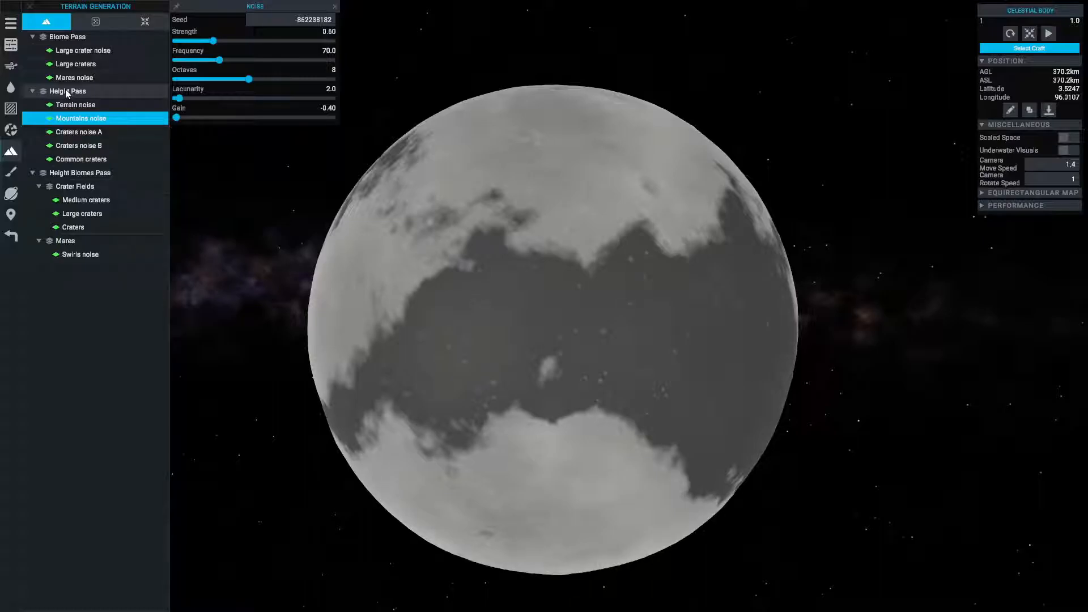
left_click(69, 37)
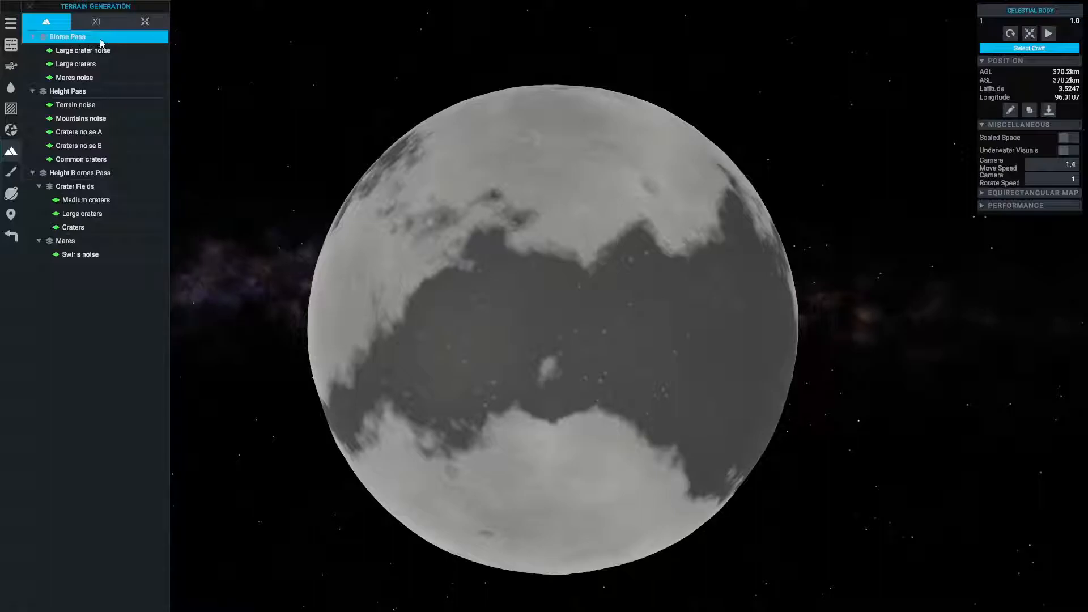
left_click(95, 21)
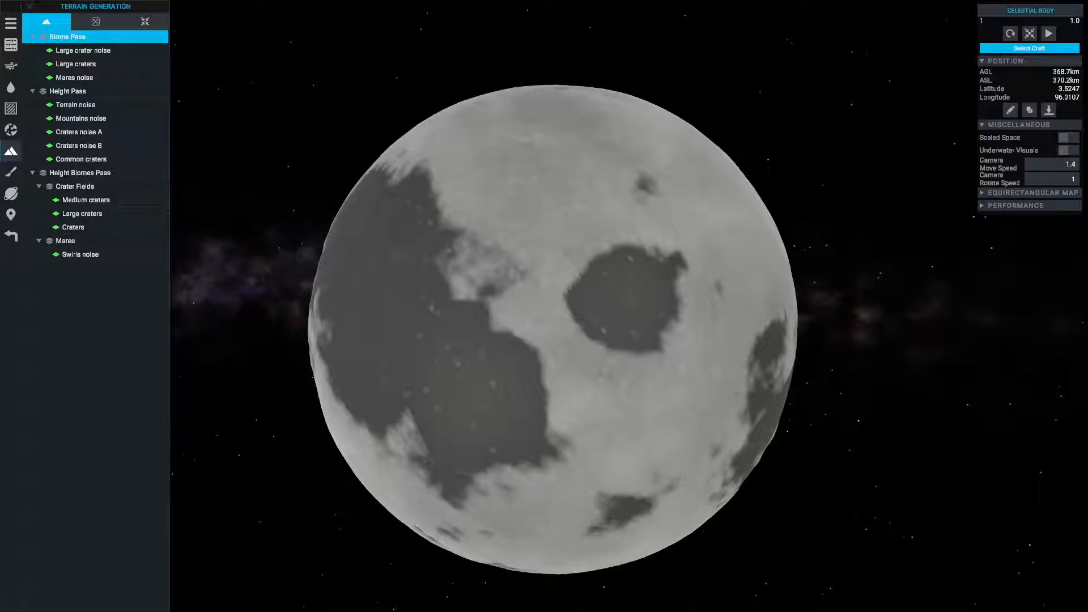
- Create a new planet from the Gas Giant template, discarding the unsaved changes, and name it 1
left_click(10, 22)
left_click(77, 31)
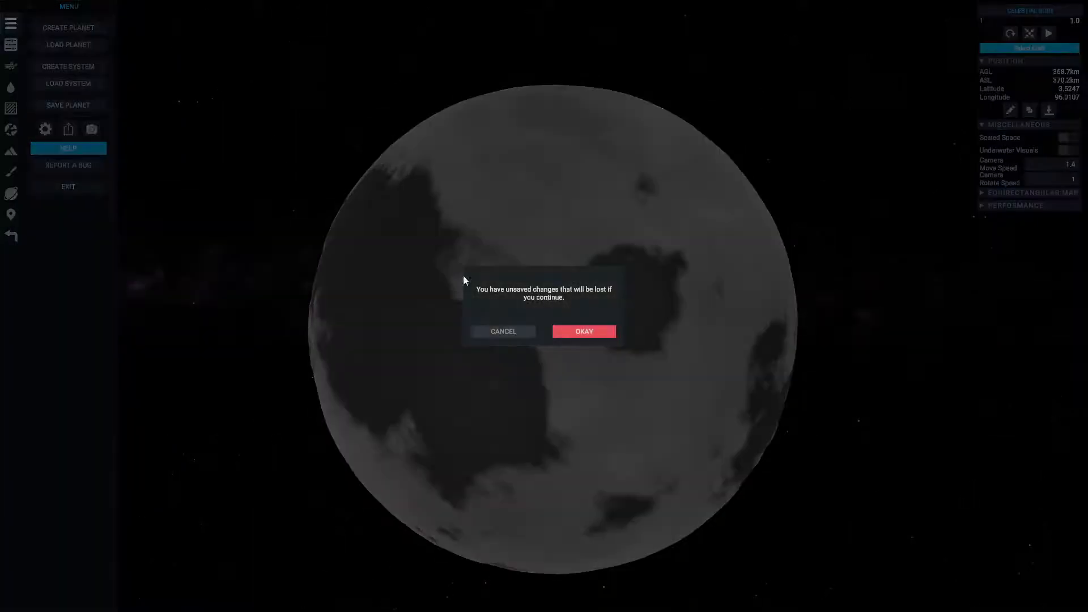
left_click(573, 333)
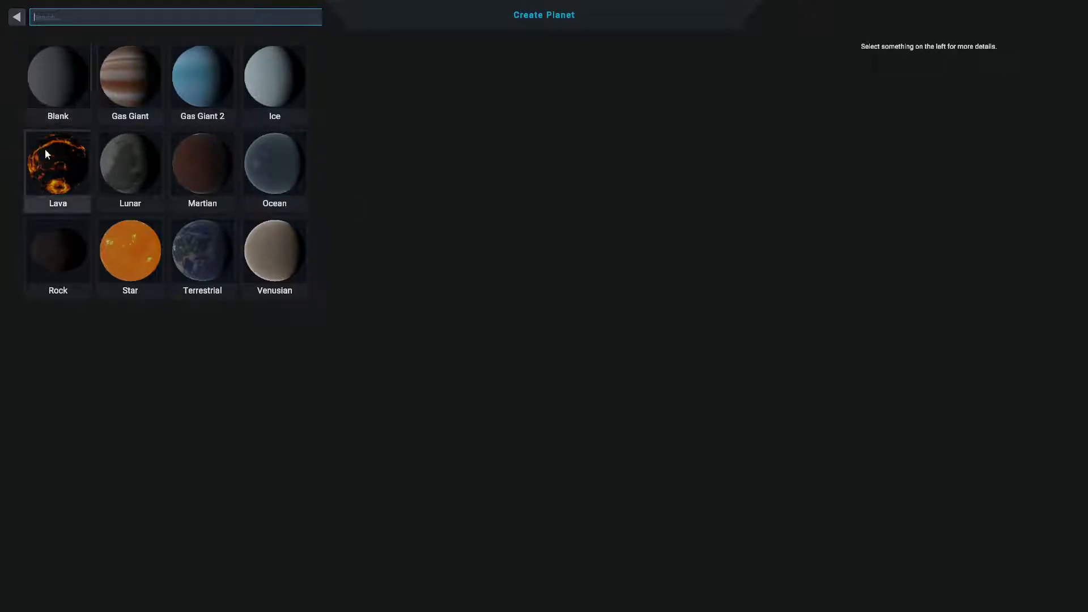
left_click(54, 89)
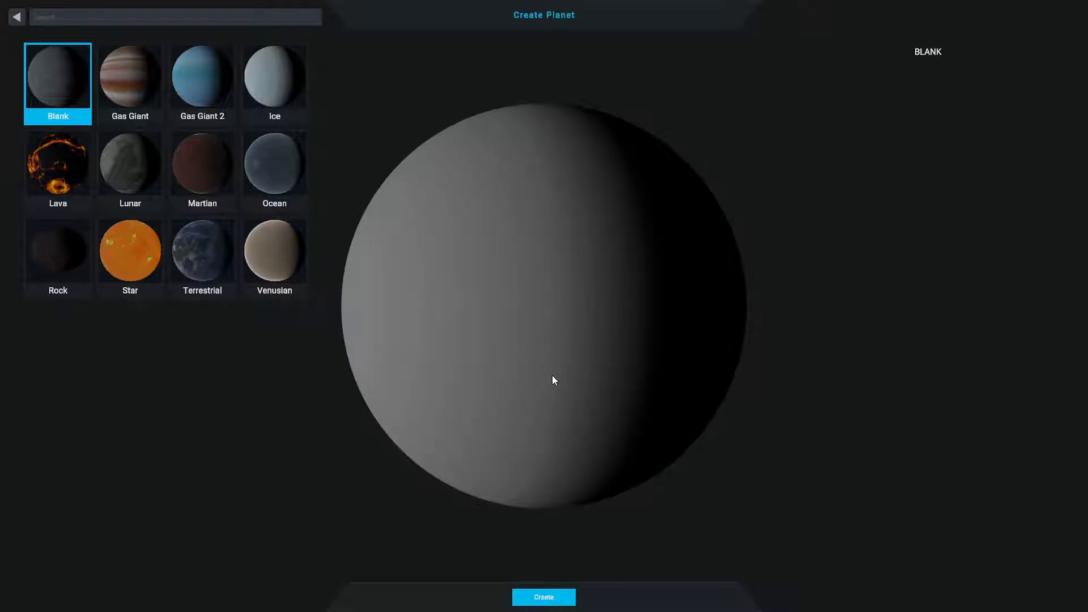
left_click(139, 84)
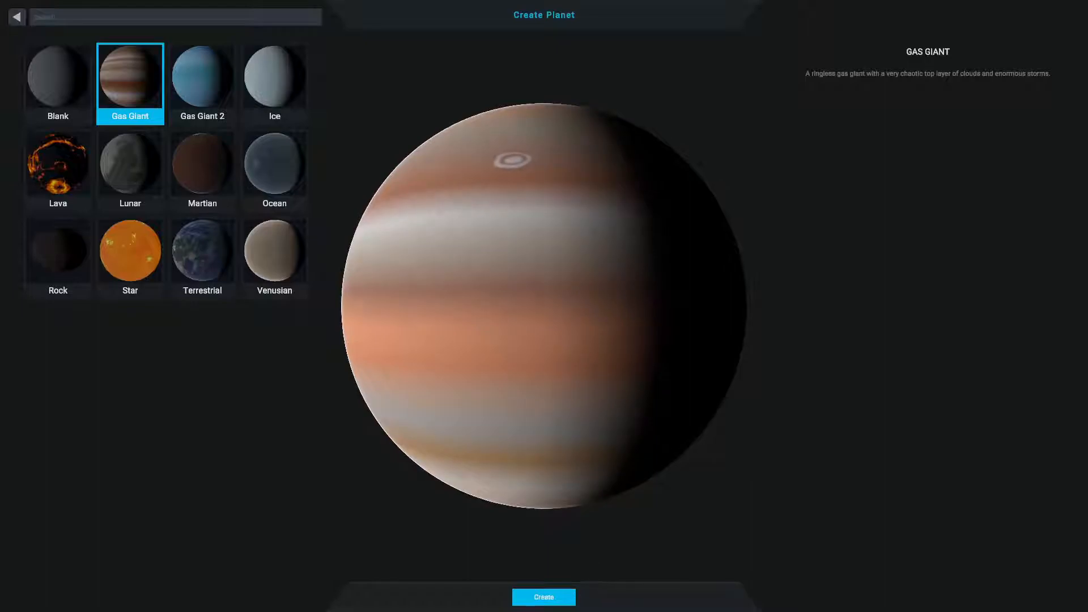
left_click(543, 597)
type("1")
left_click(584, 343)
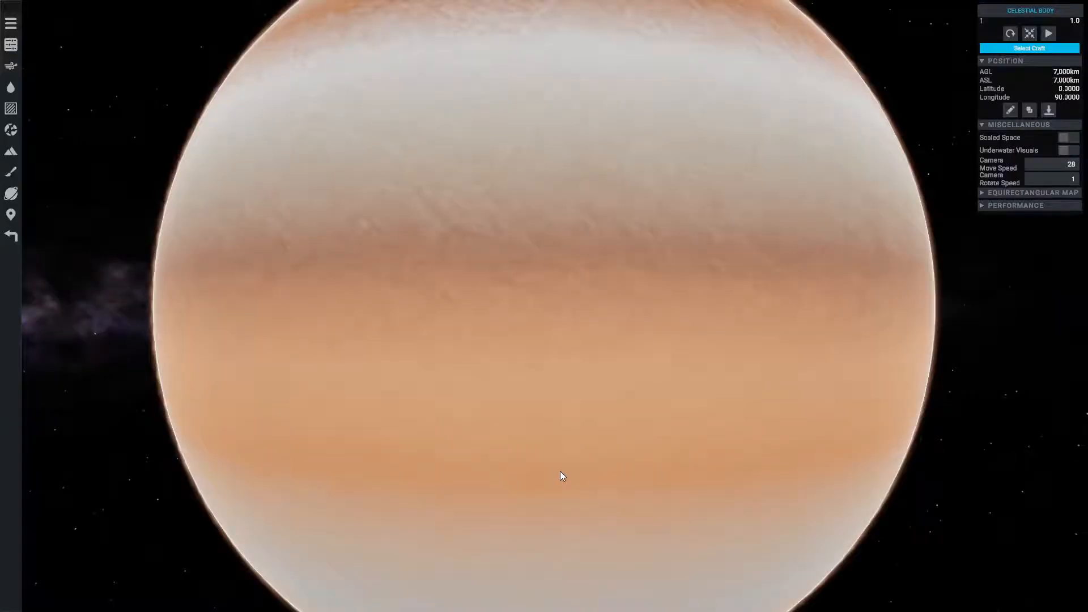
- Review the gas giant's Height Pass terrain modifiers, including Storm noise, Cloud noise and Bands
left_click(13, 151)
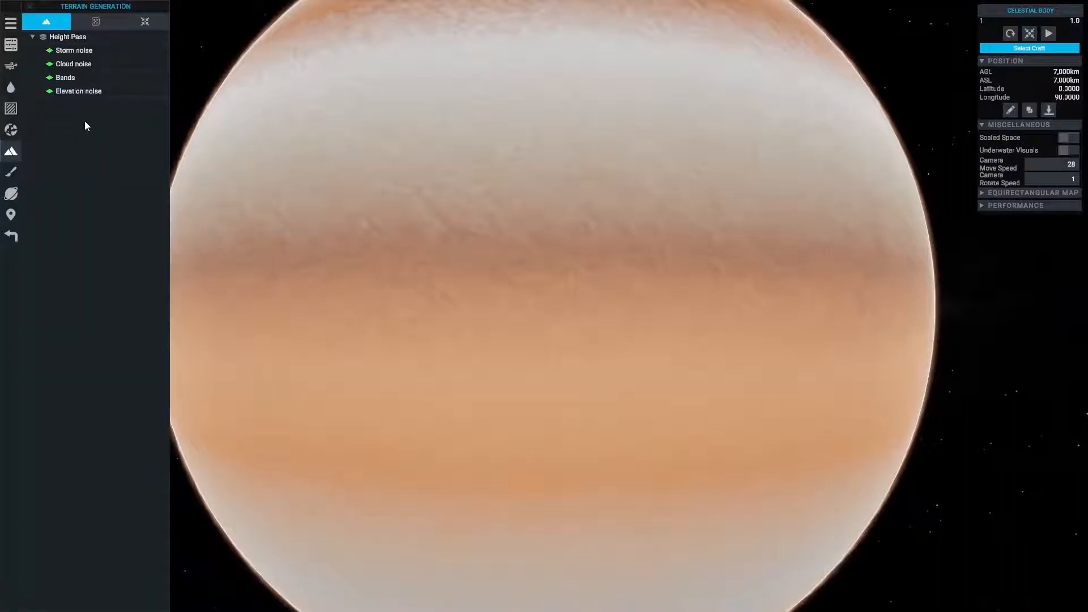
left_click(93, 51)
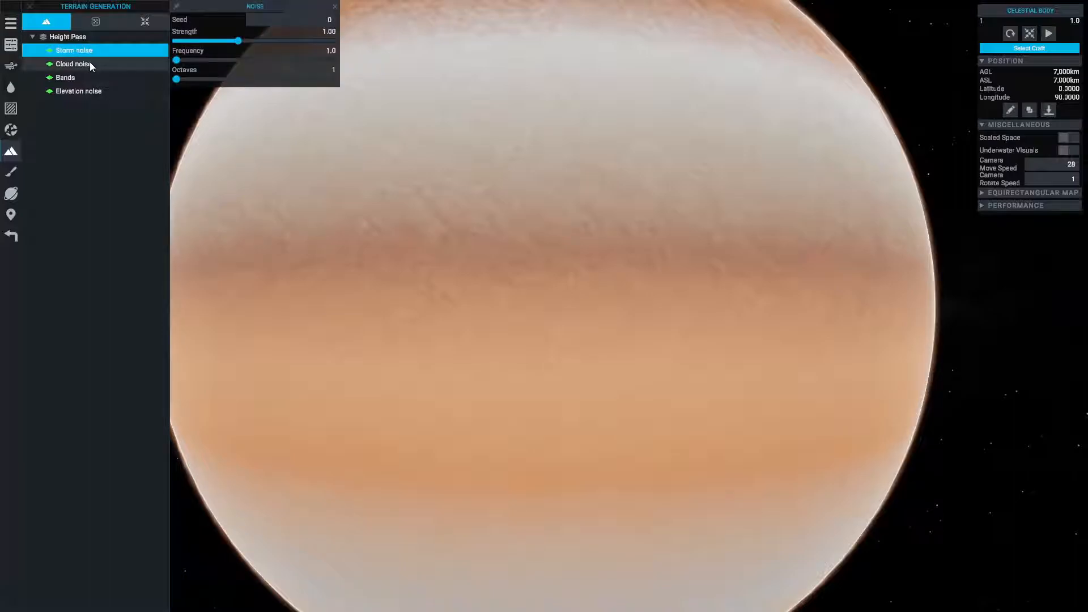
left_click(89, 65)
left_click(91, 79)
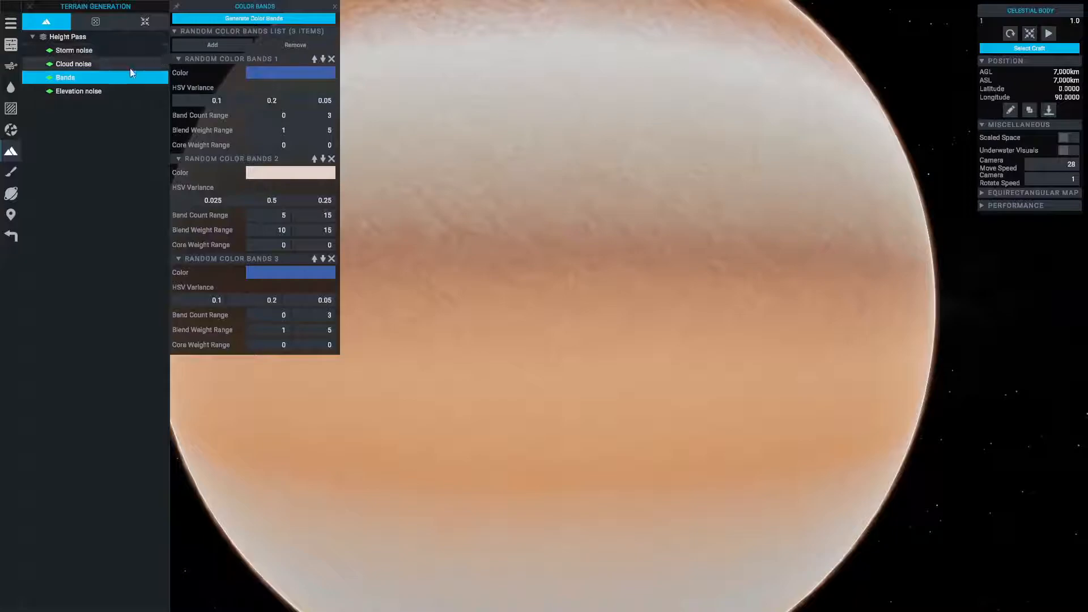
- Randomize the seed of the gas giant's Storm noise twice and look around the planet for the relocated storm
left_click(72, 51)
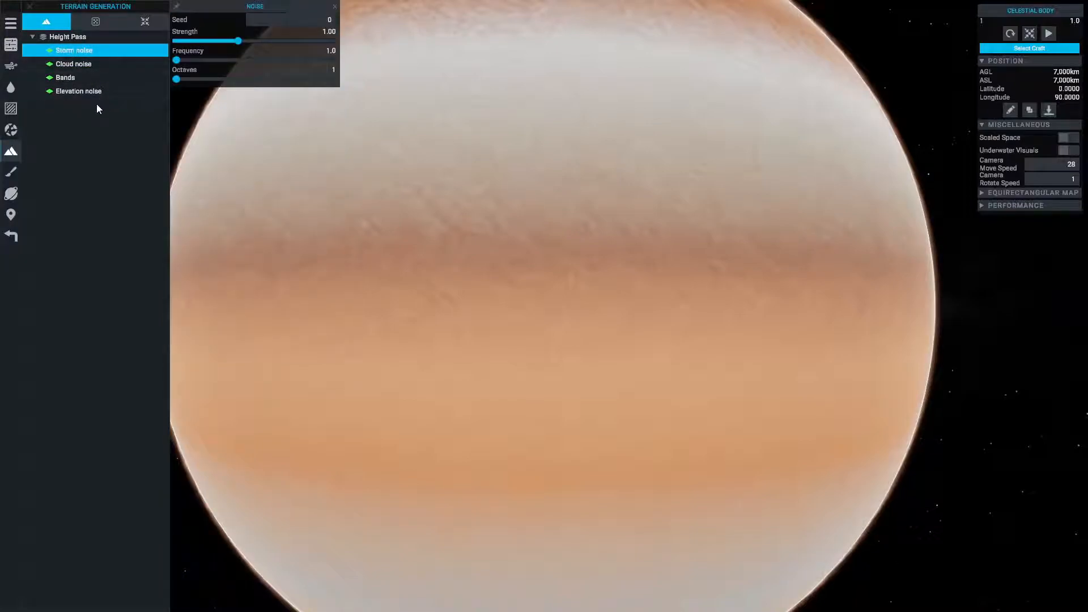
scroll(545, 211, "down", 6)
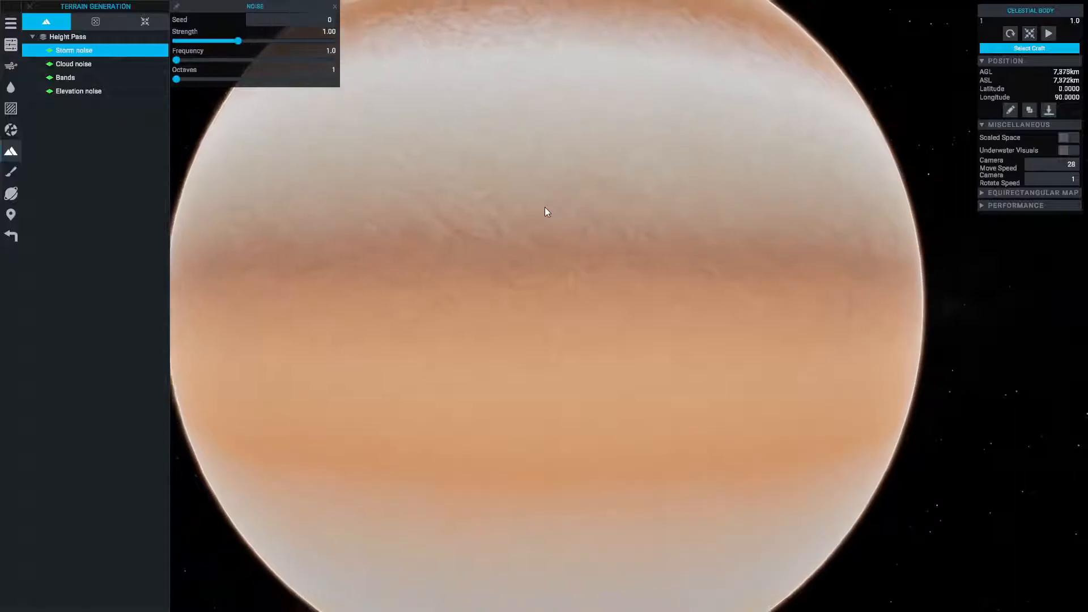
scroll(545, 212, "down", 1)
key("w")
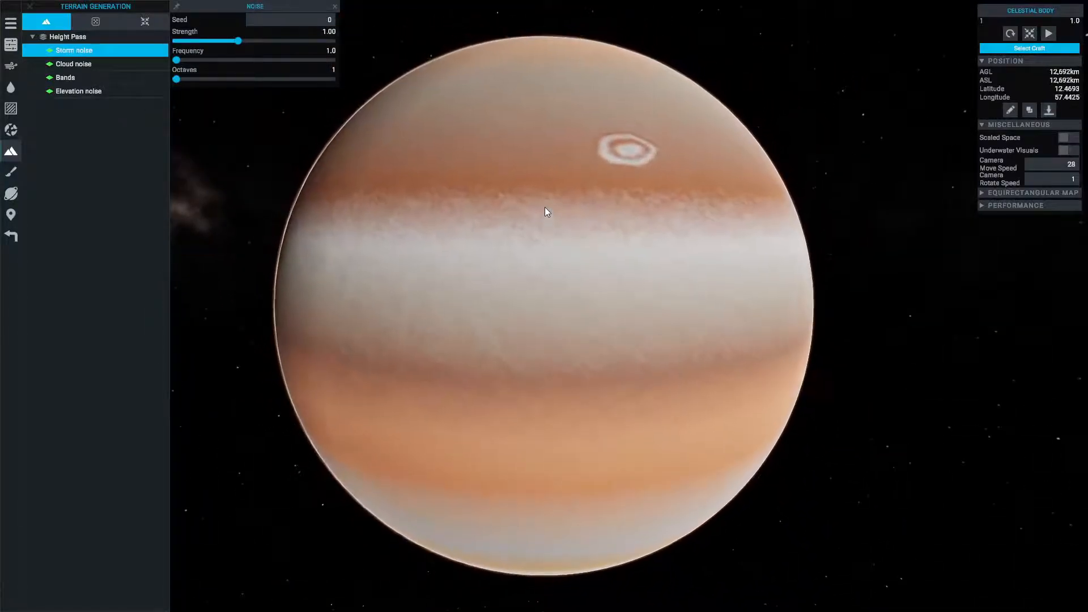
left_click(95, 23)
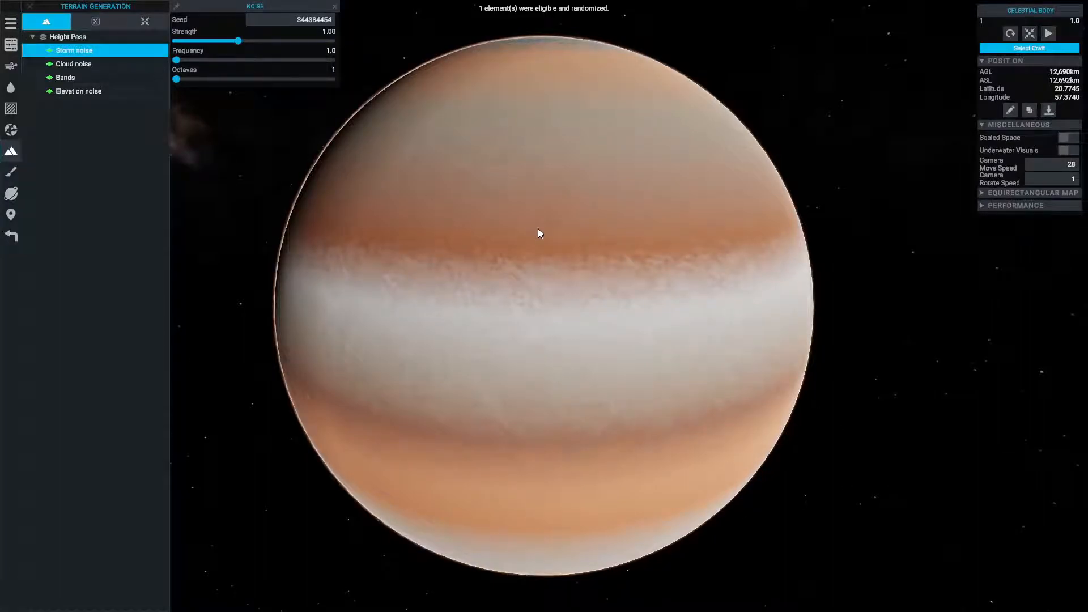
left_click(95, 21)
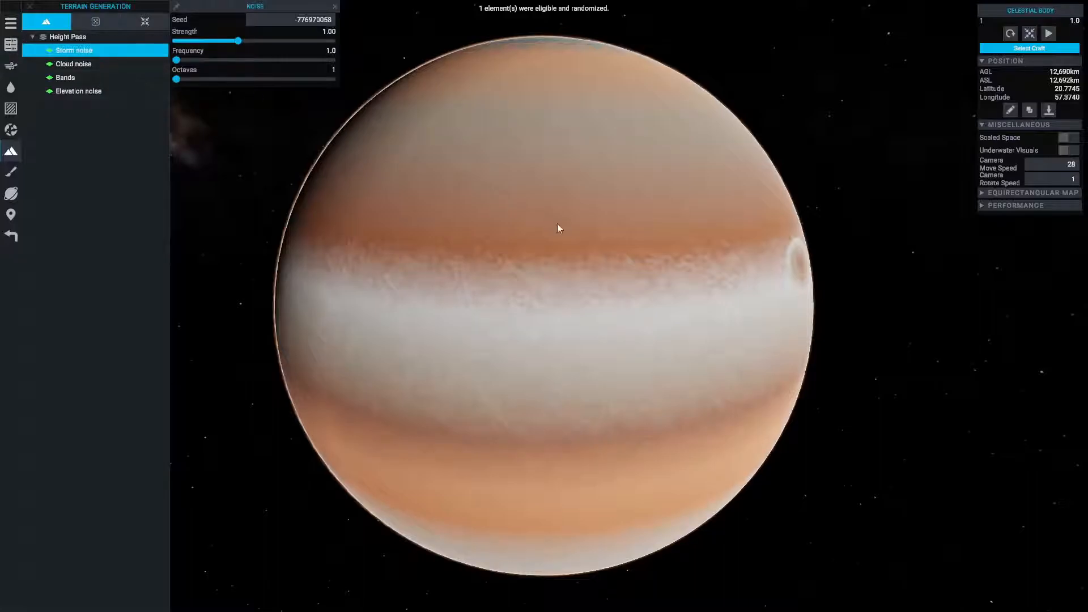
key("d")
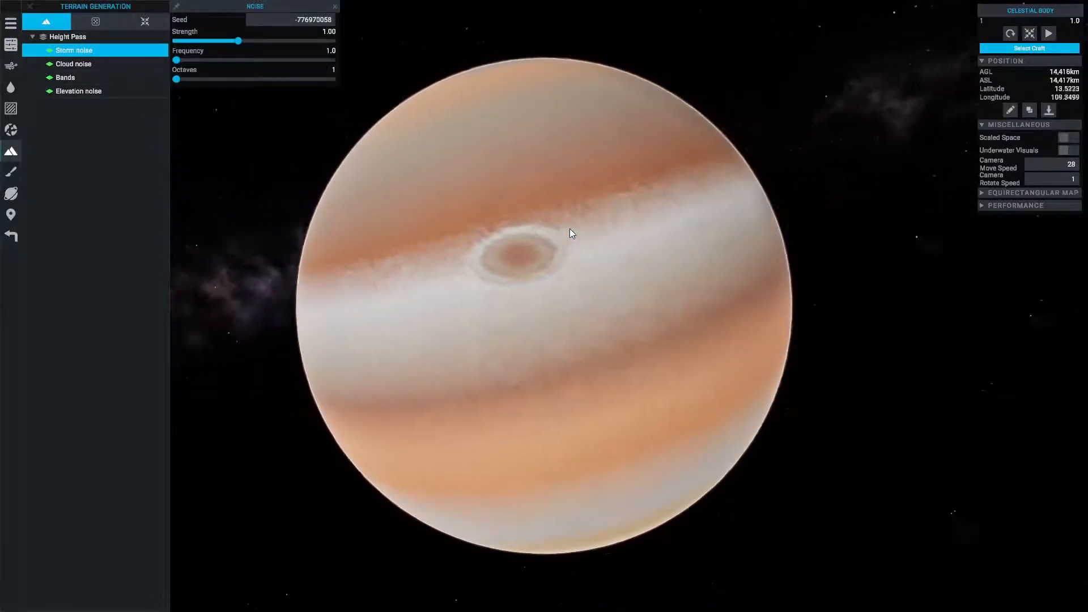
key("s")
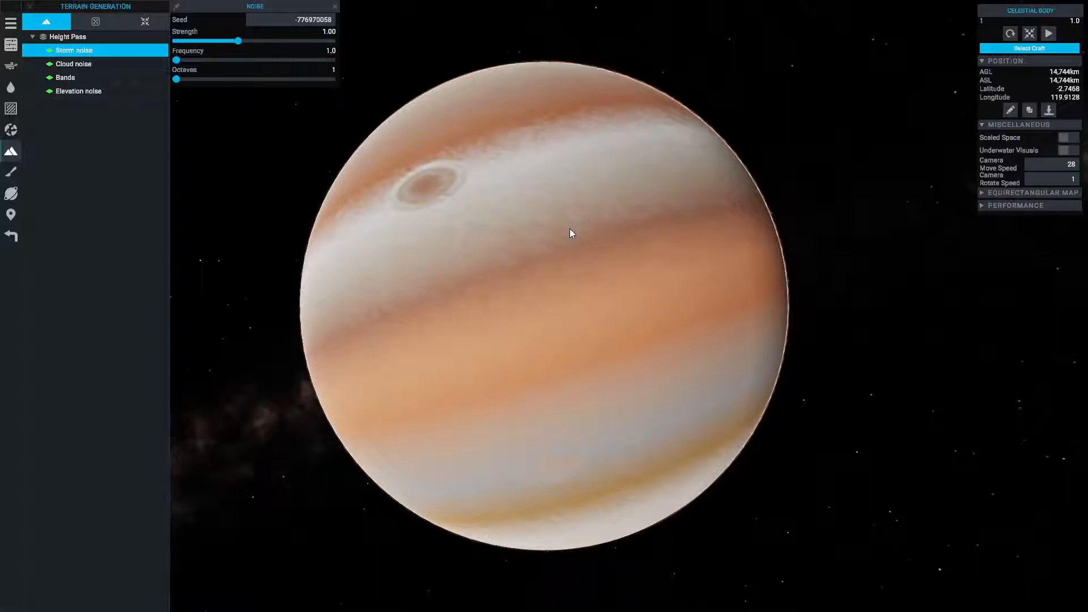
- Examine the color of the first random color band in the Bands modifier in both HSV and RGB modes
left_click(132, 79)
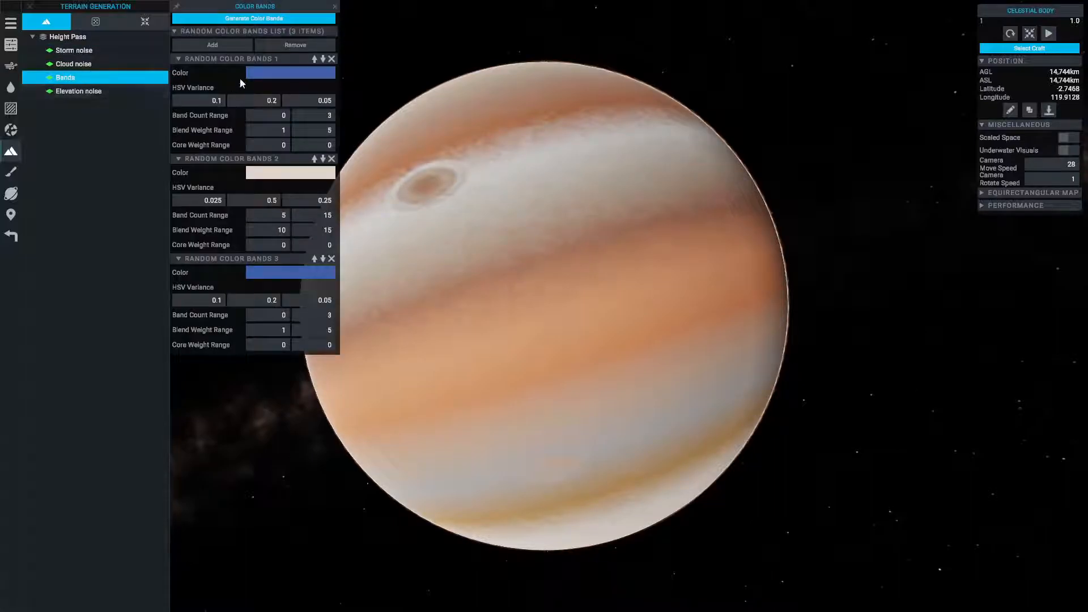
left_click(278, 77)
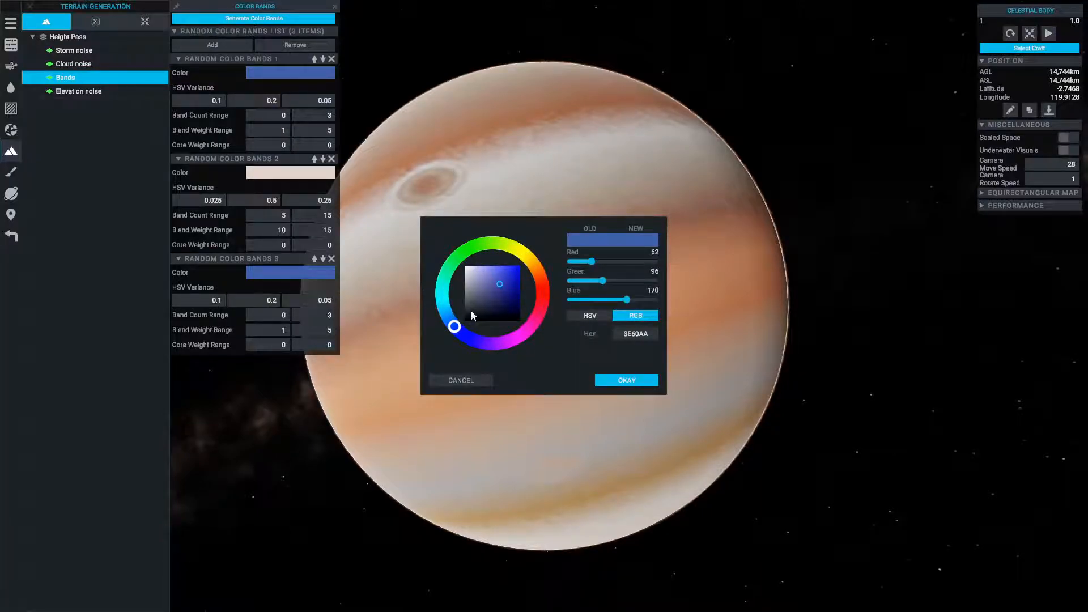
left_click(590, 315)
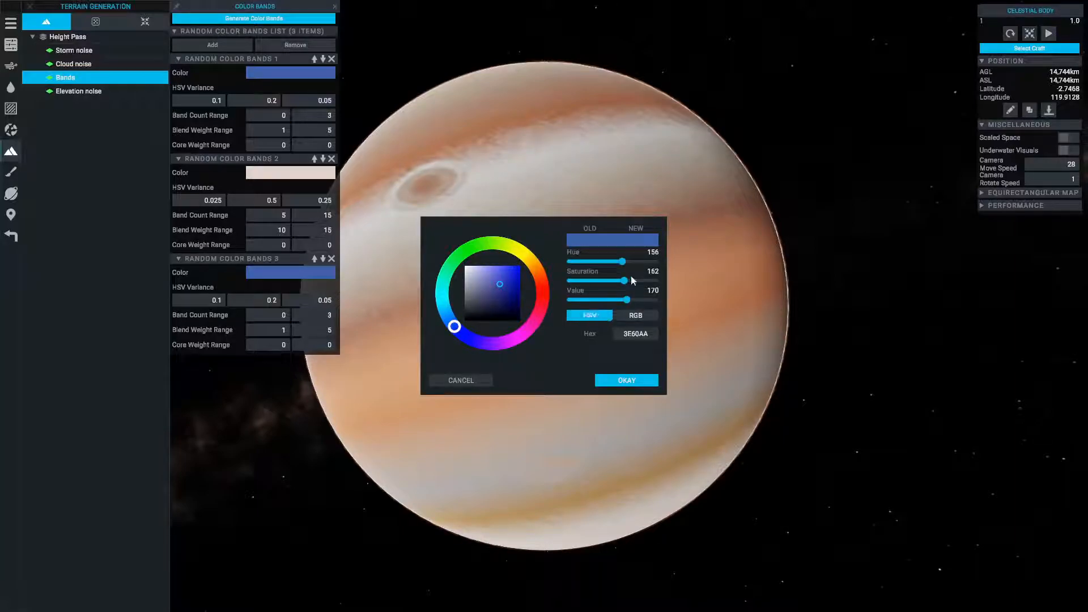
left_click(636, 317)
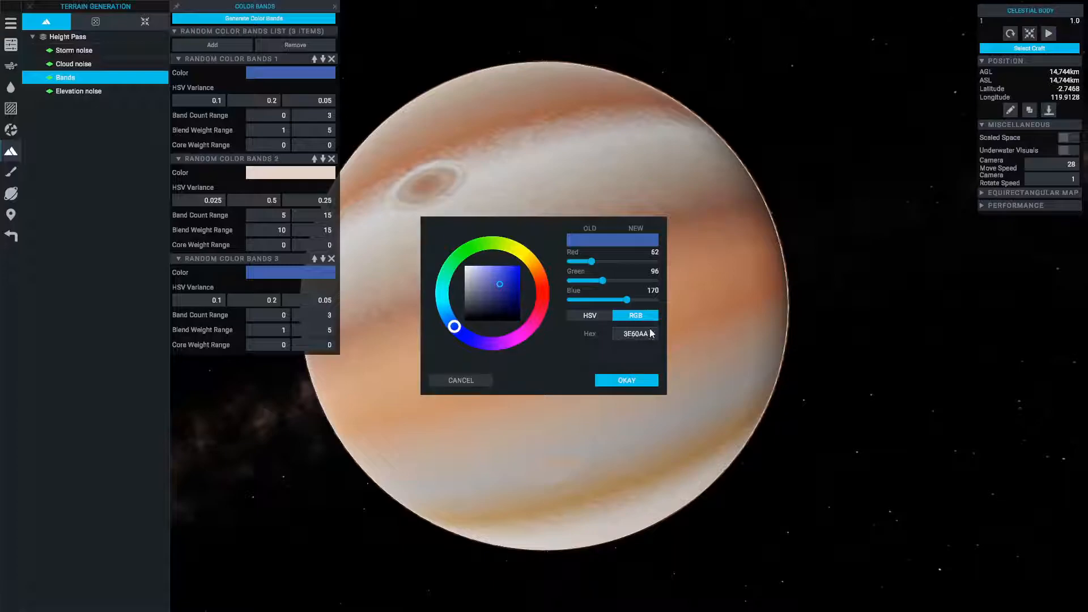
left_click(626, 380)
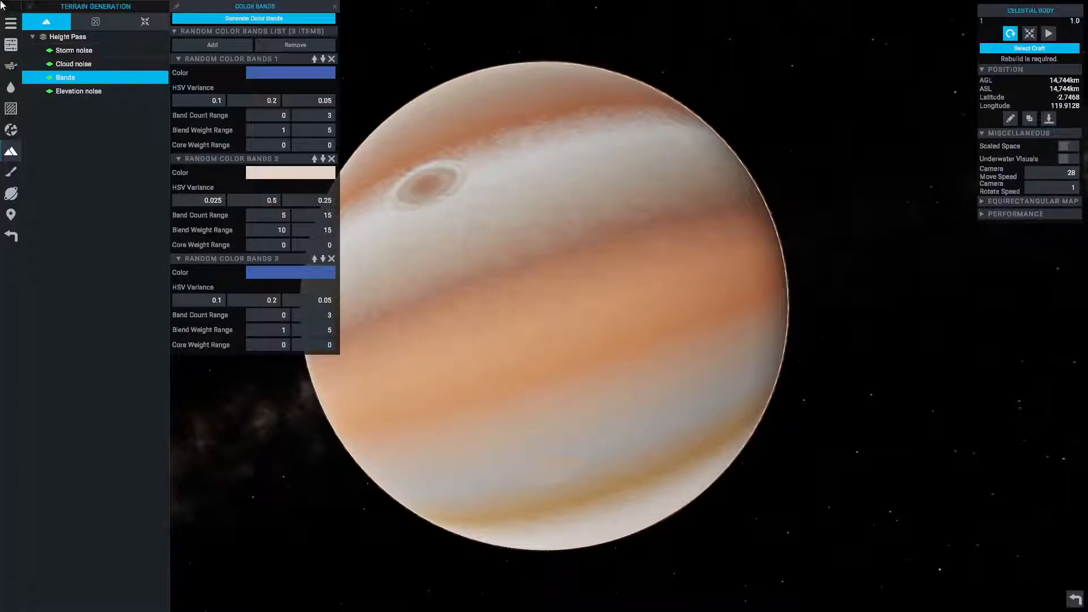
- Create a new planet from the Ice template, discarding the unsaved changes, and name it 1
left_click(11, 23)
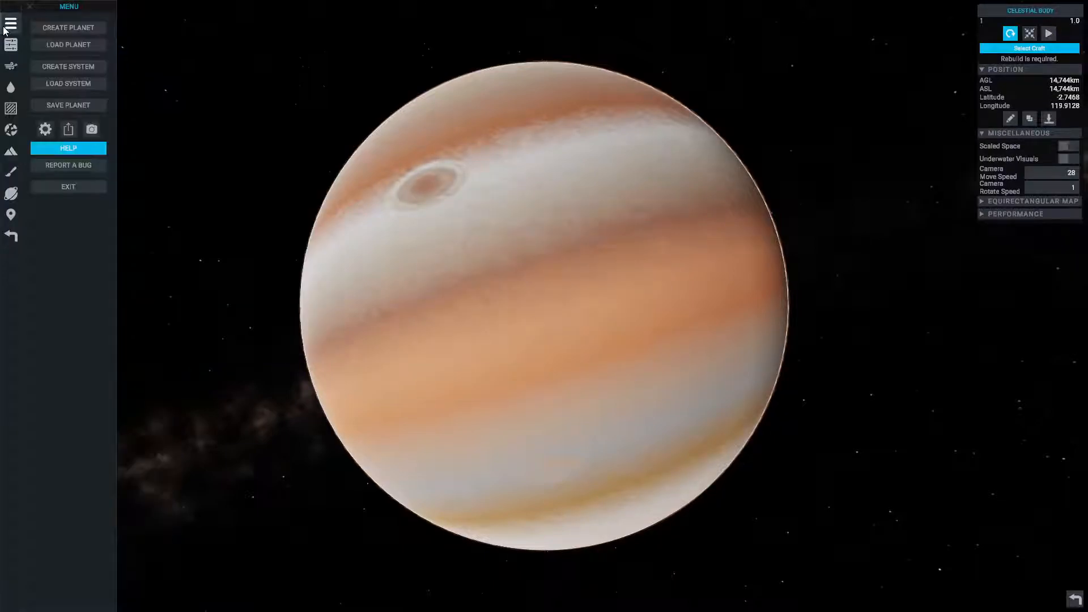
left_click(77, 29)
left_click(582, 332)
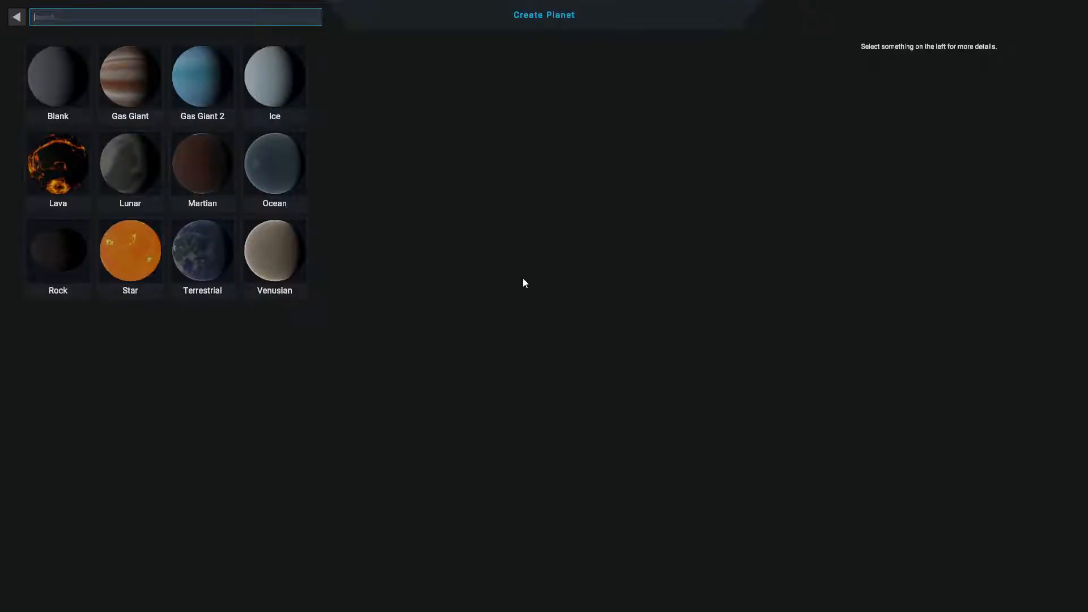
left_click(187, 70)
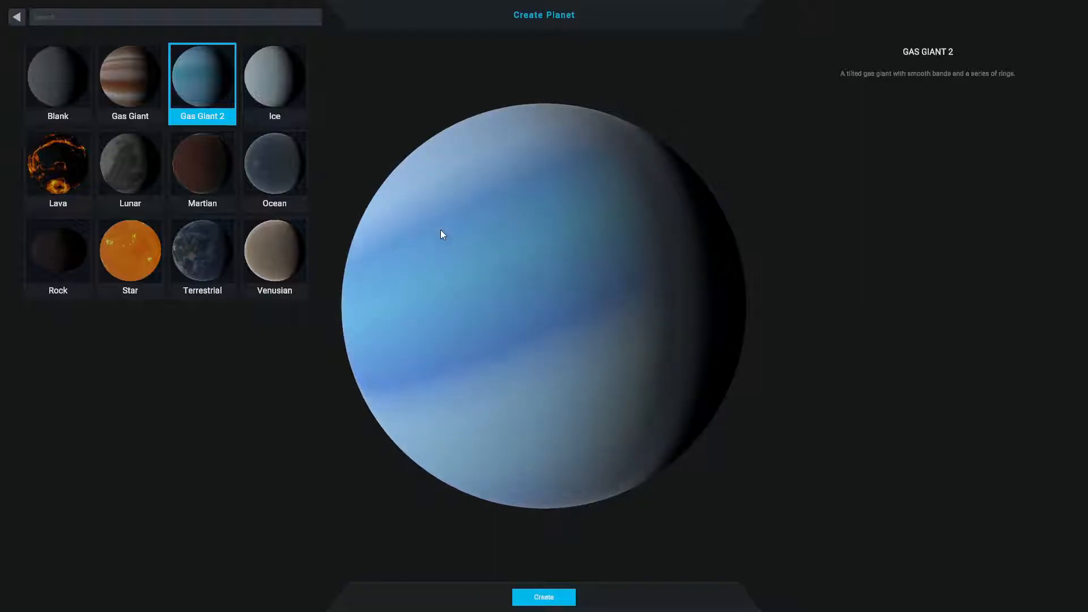
left_click(299, 97)
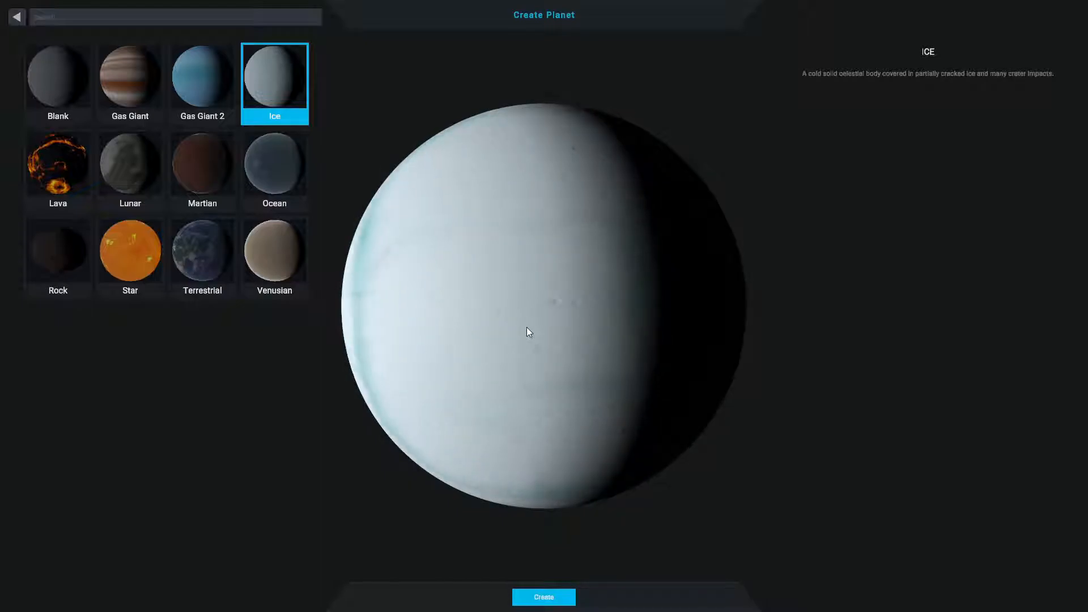
left_click(544, 597)
type("1")
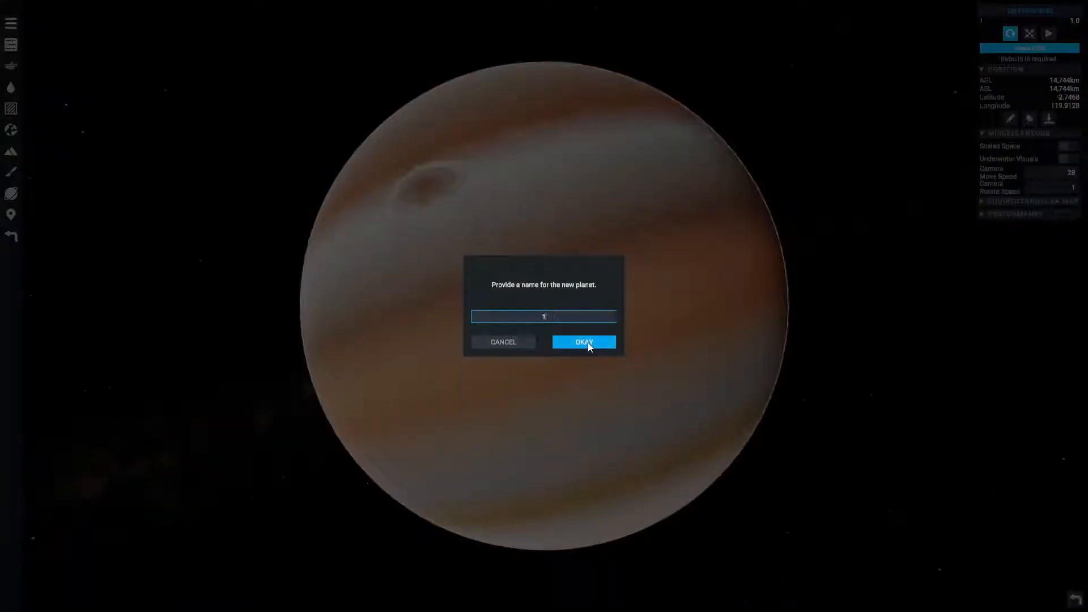
left_click(588, 343)
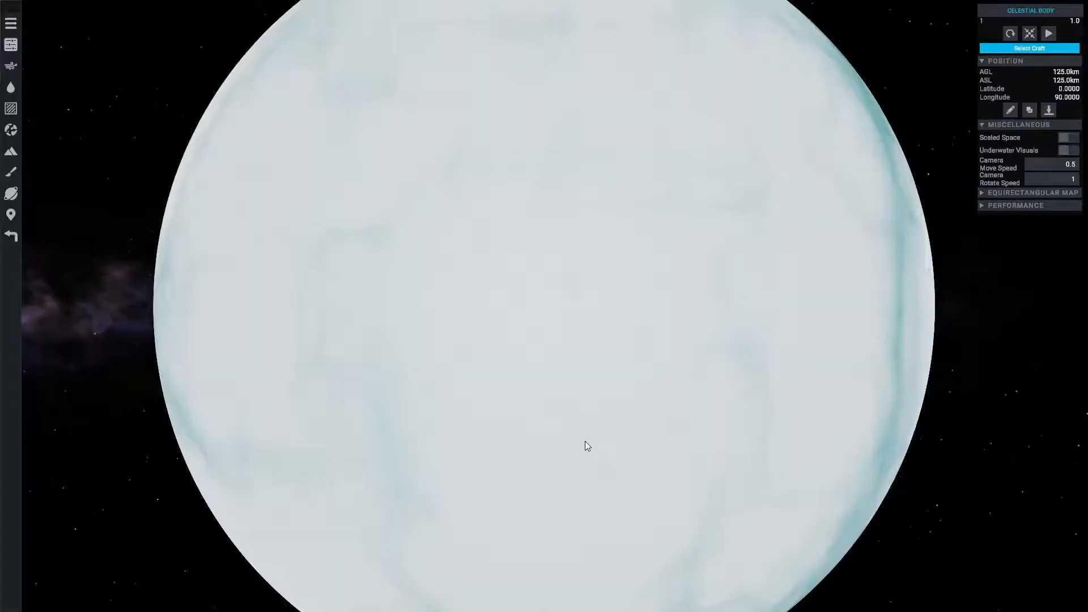
- Randomize the seed of the ice planet's Ravines noise three times and look around the regenerated surface
scroll(605, 328, "down", 3)
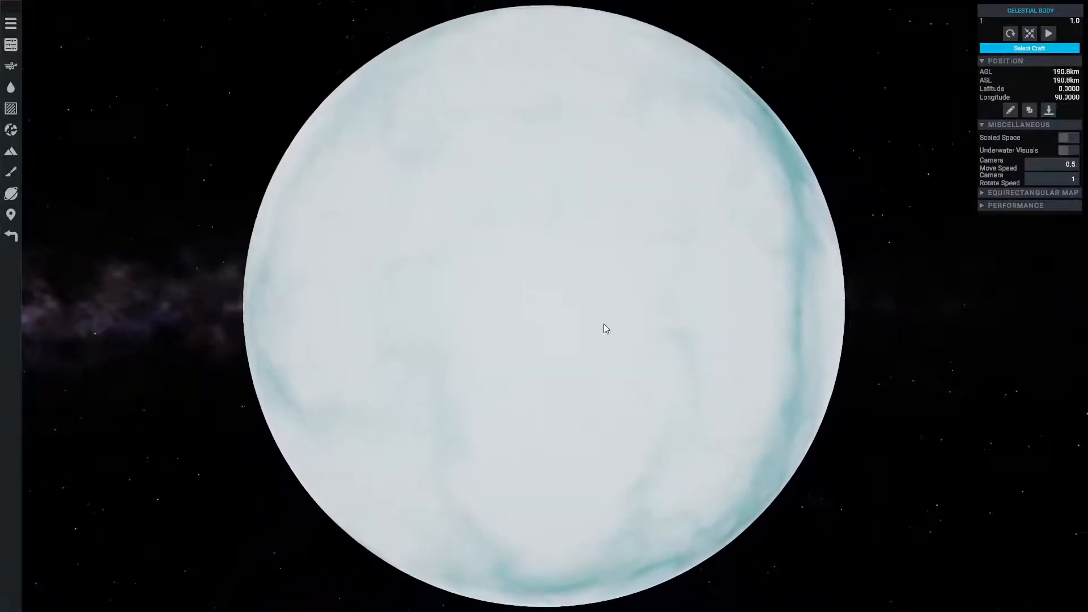
scroll(606, 328, "down", 1)
key("d")
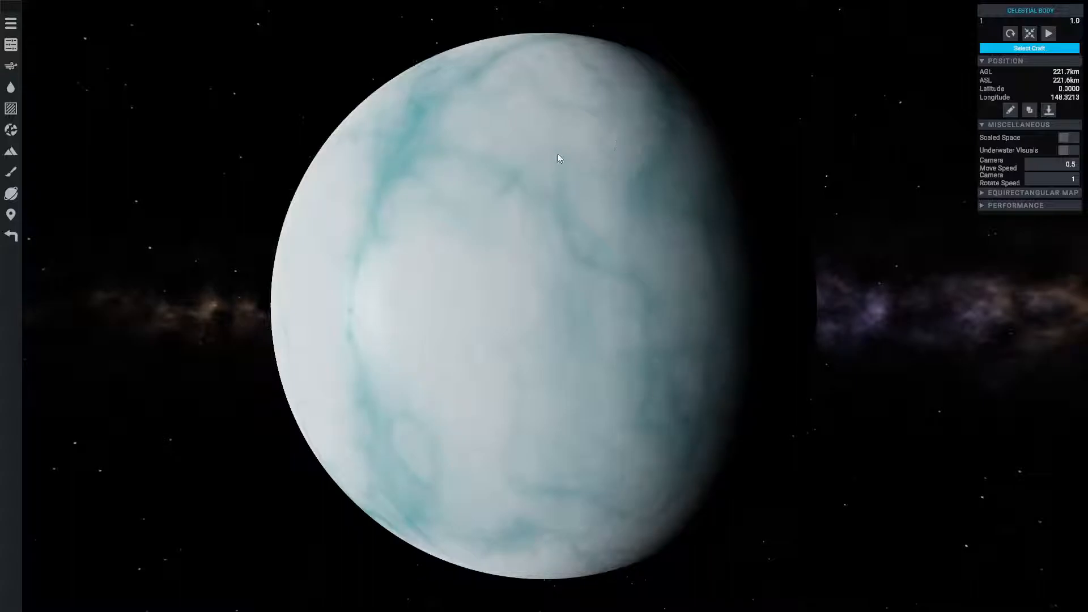
left_click(10, 151)
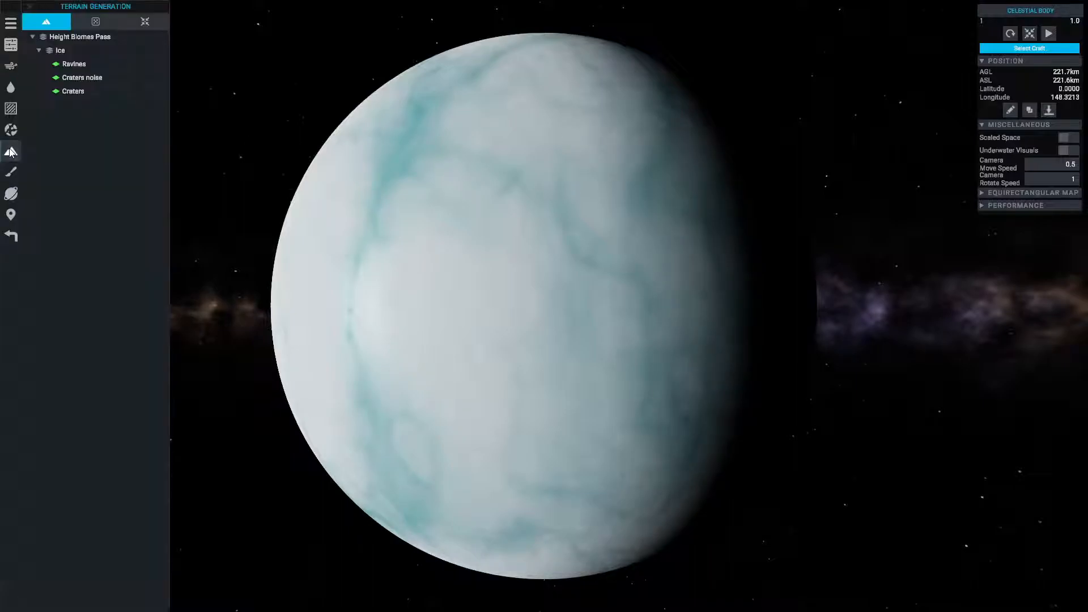
left_click(92, 64)
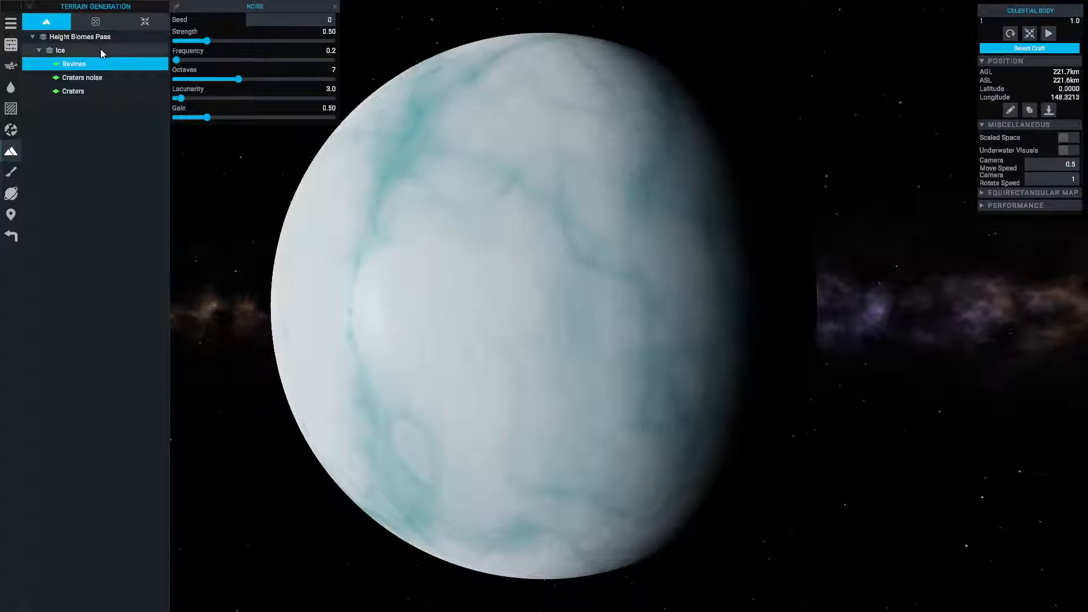
left_click(102, 23)
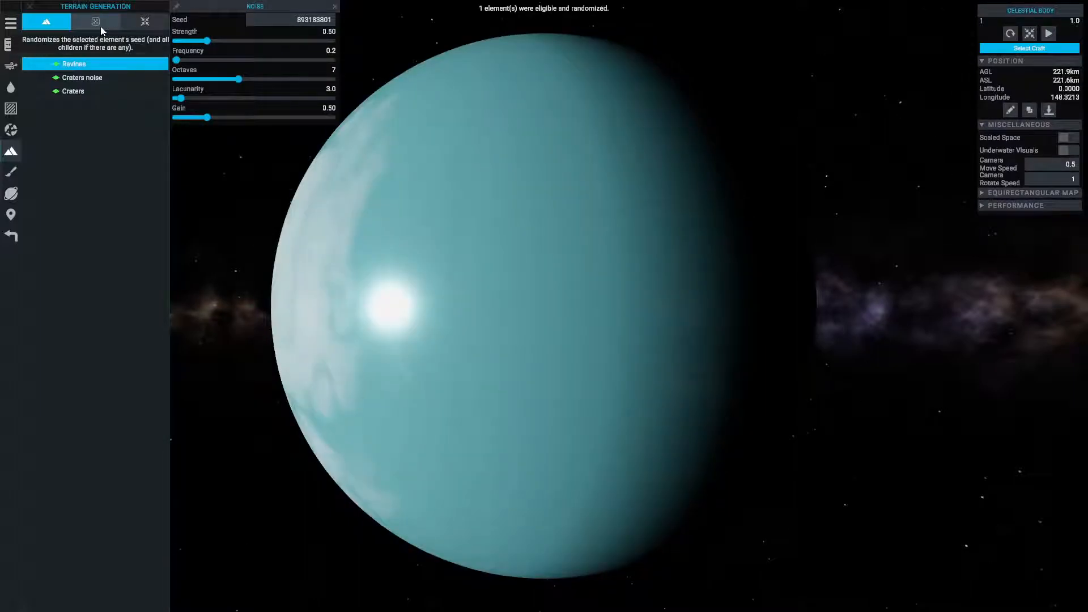
left_click(100, 26)
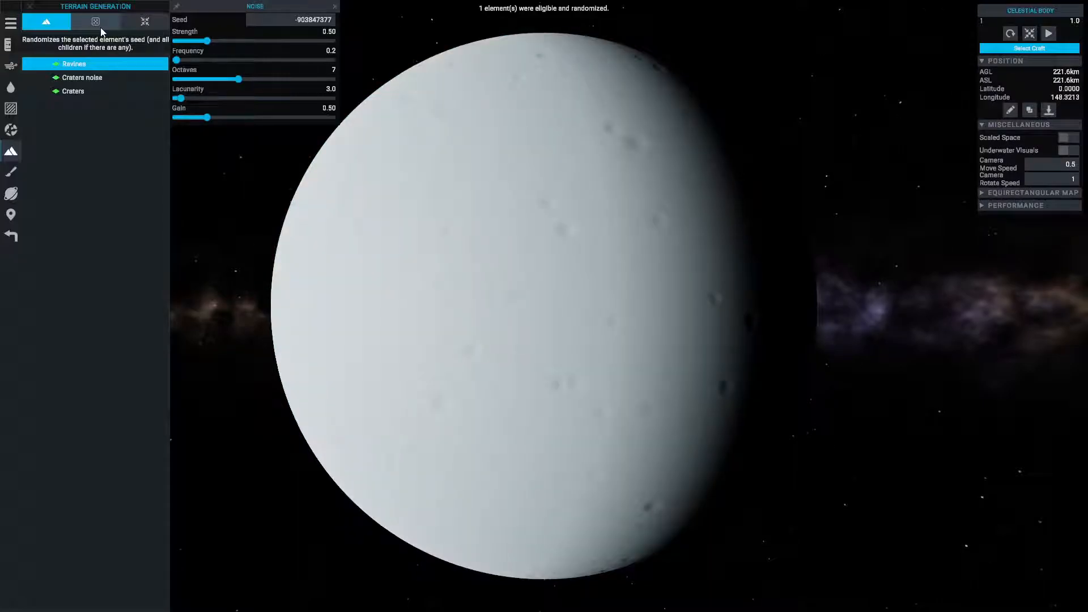
left_click(100, 27)
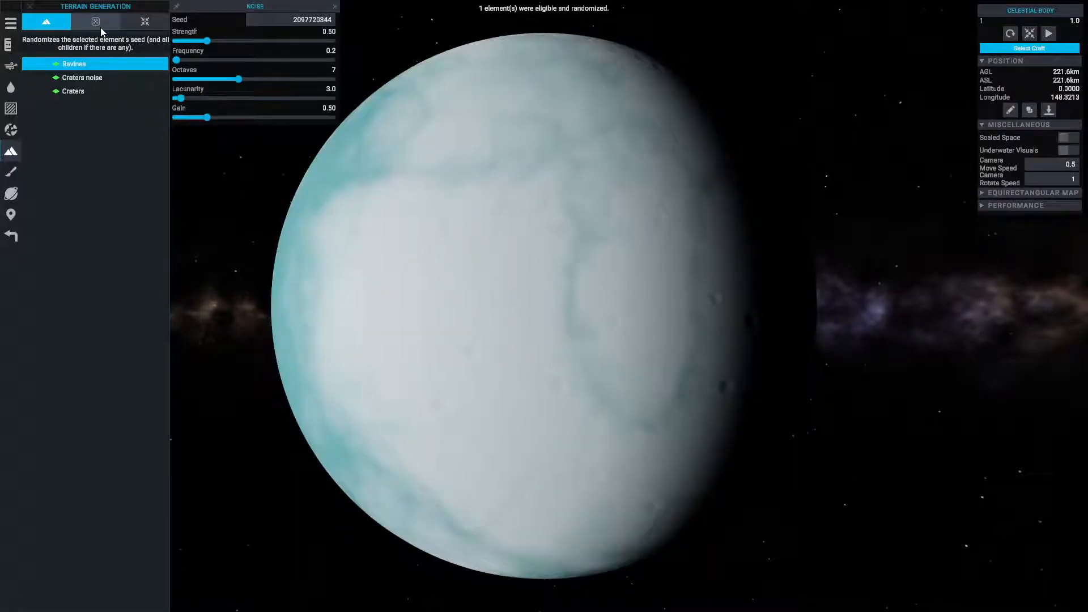
key("a")
key("a")
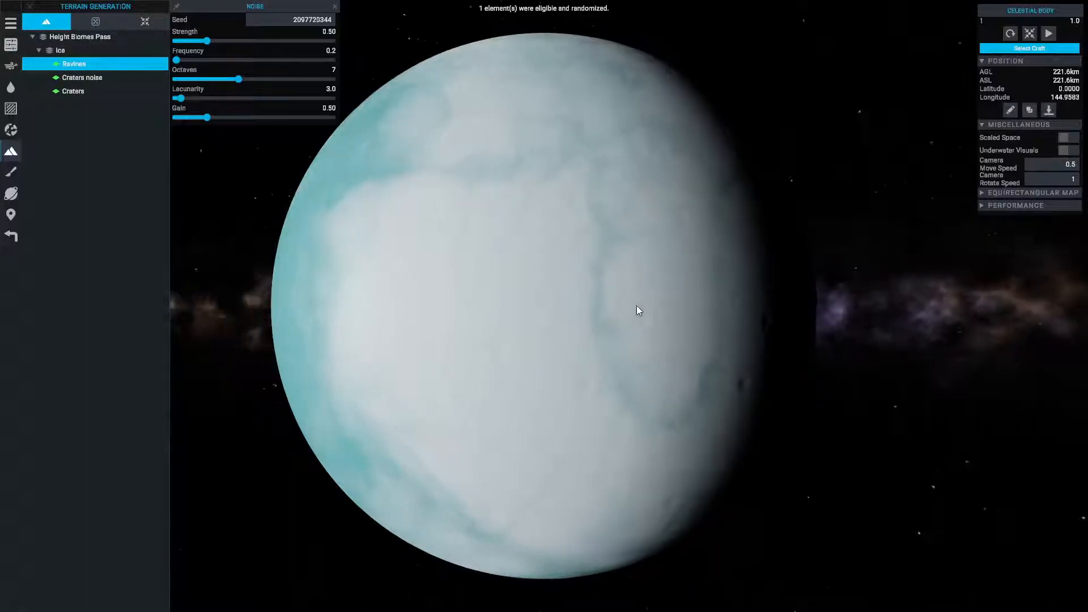
key("a")
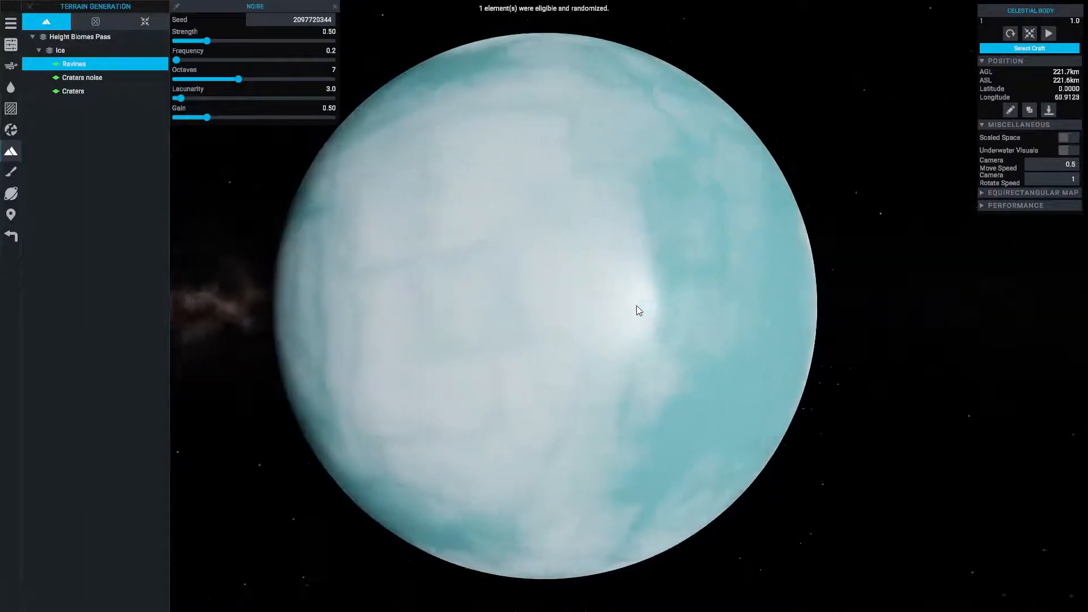
- Select the Craters modifier of the Ice biome and examine one of the planet's craters up close
left_click(99, 91)
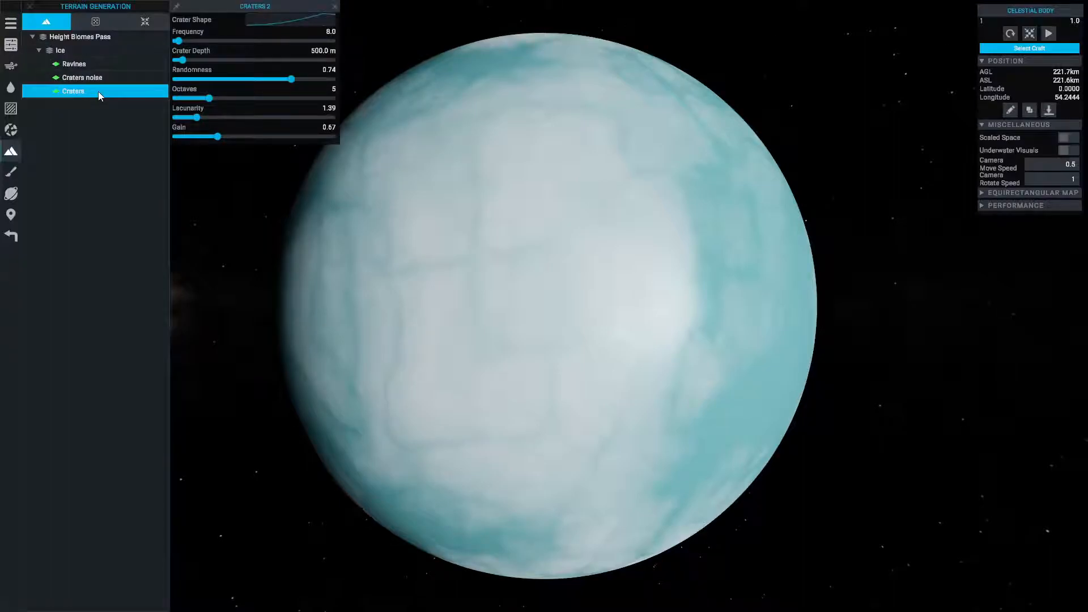
key("d")
key("s")
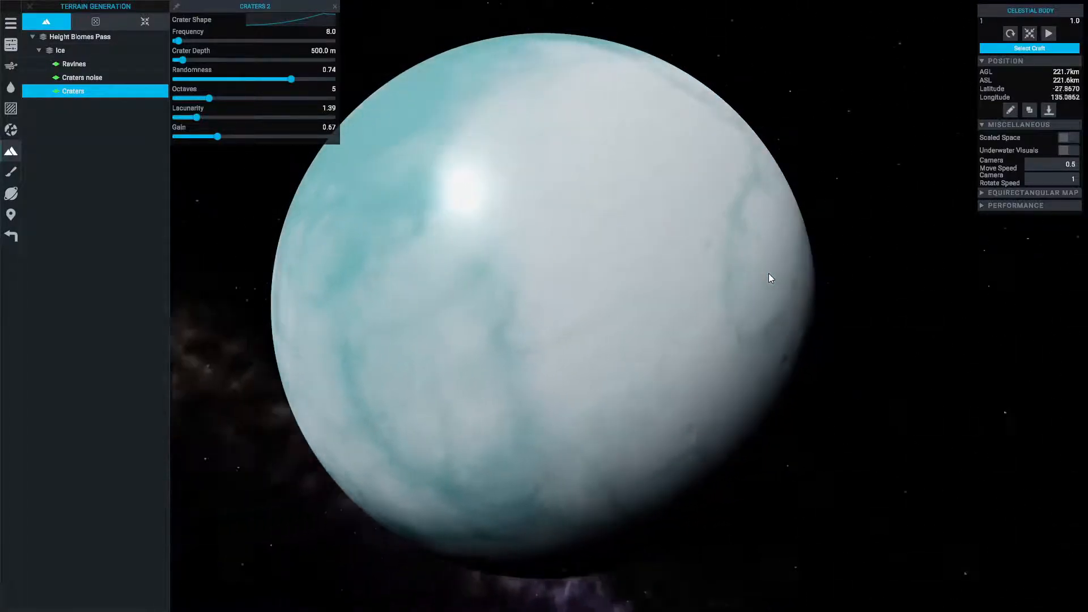
key("d")
key("w")
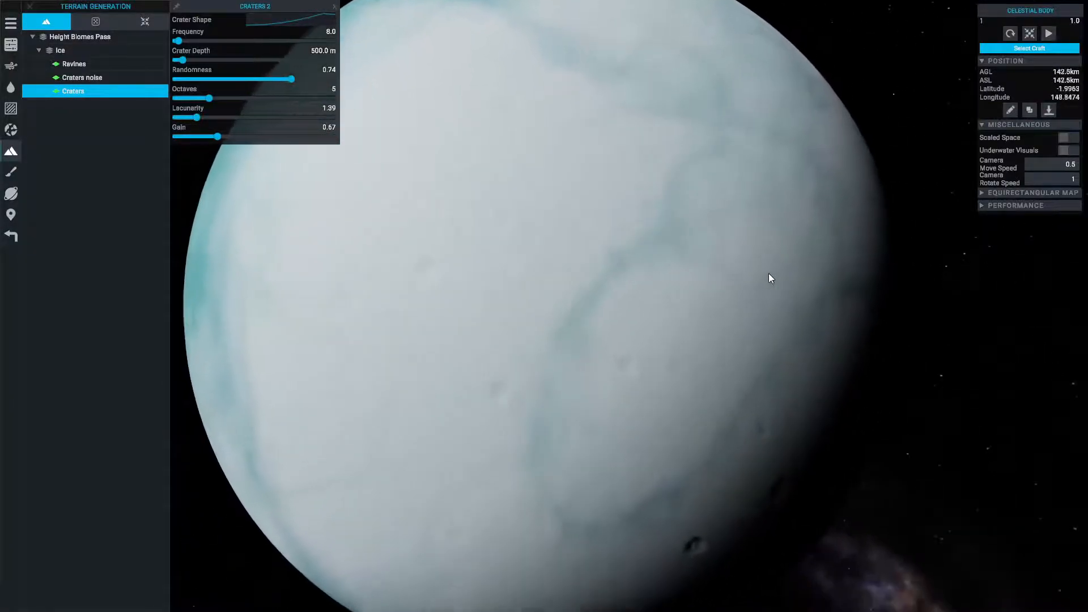
key("w")
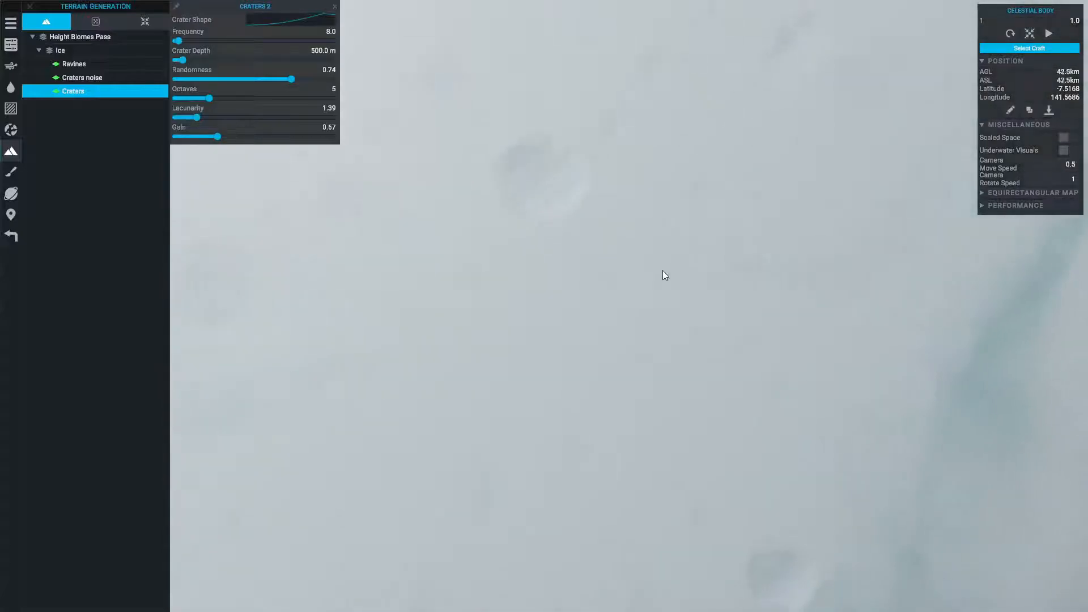
key("w")
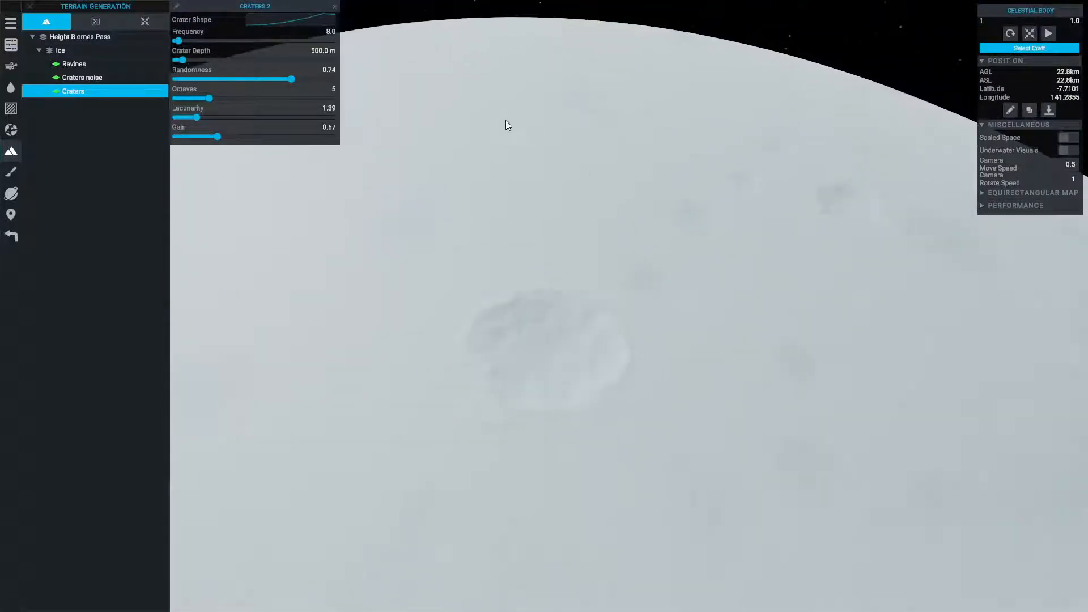
- In the Crater Shape curve, move the second key to about time 0.74, value -0.04, and set the first key's value to 0
left_click(323, 18)
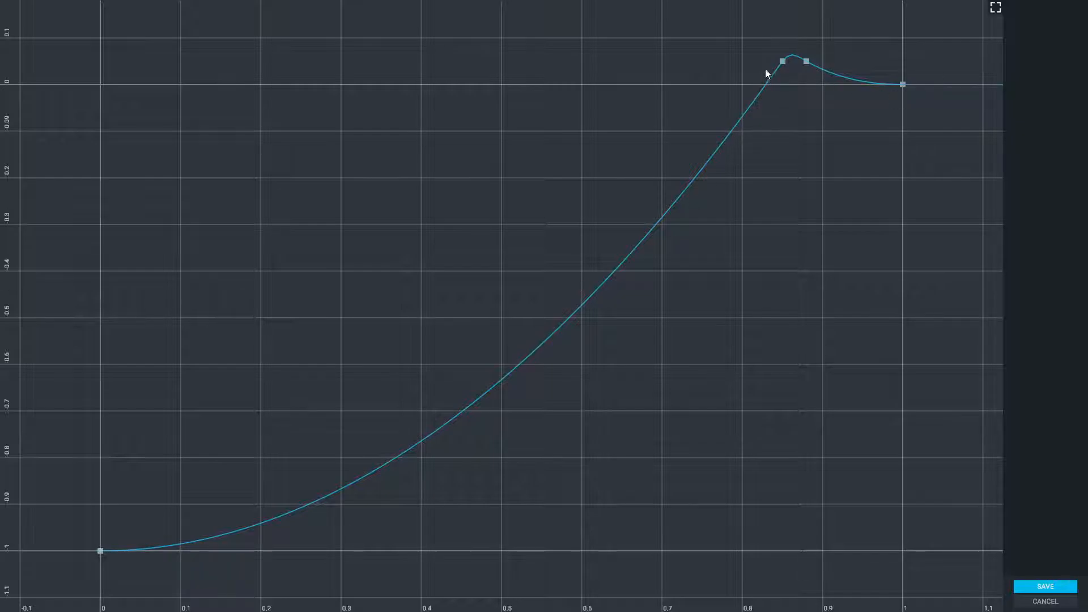
left_click_drag(783, 61, 716, 77)
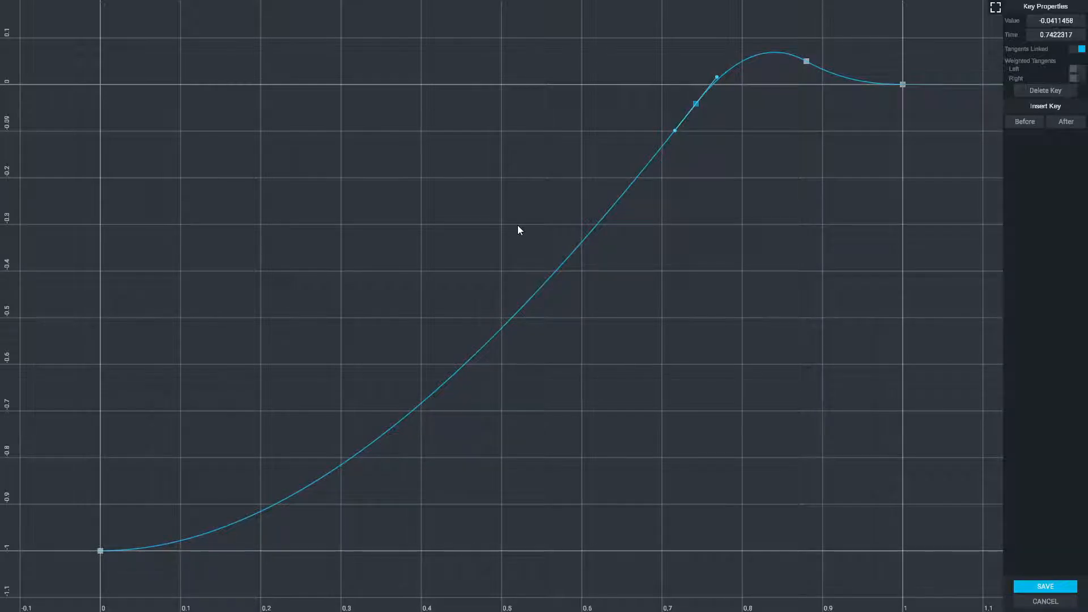
left_click(101, 548)
left_click(100, 550)
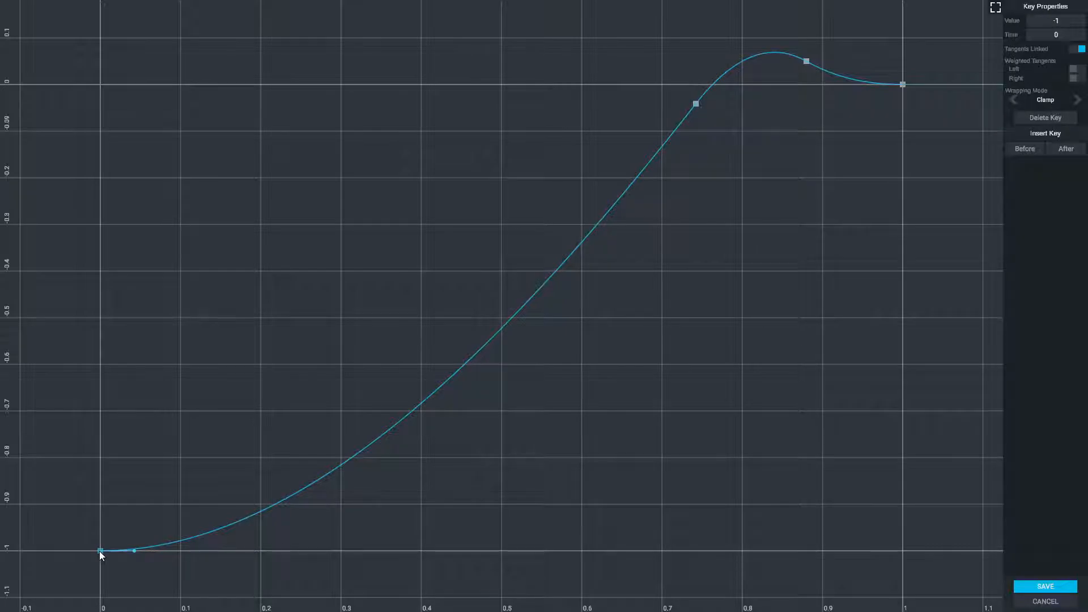
left_click(1064, 22)
type("0")
key("Return")
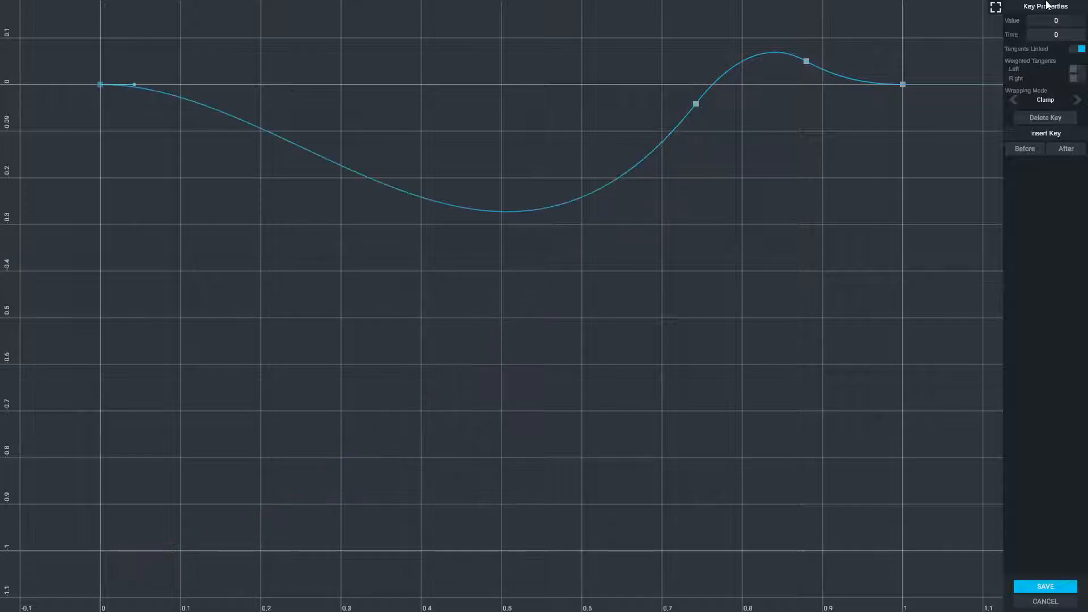
- Insert a key after the curve's first key with a flat tangent and a value of -1, and save the crater shape
left_click(127, 87)
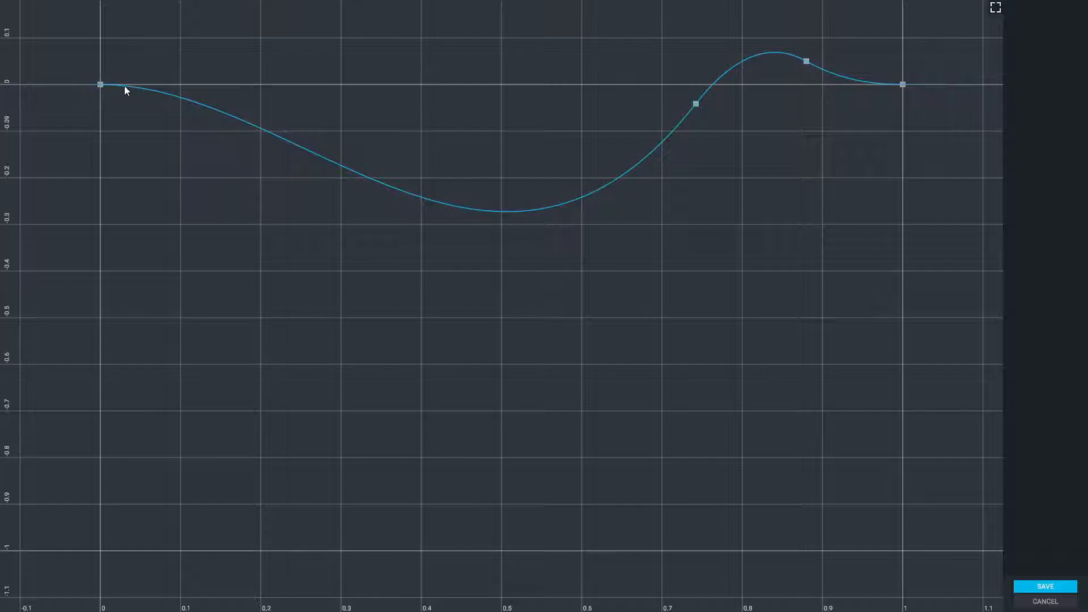
left_click(100, 85)
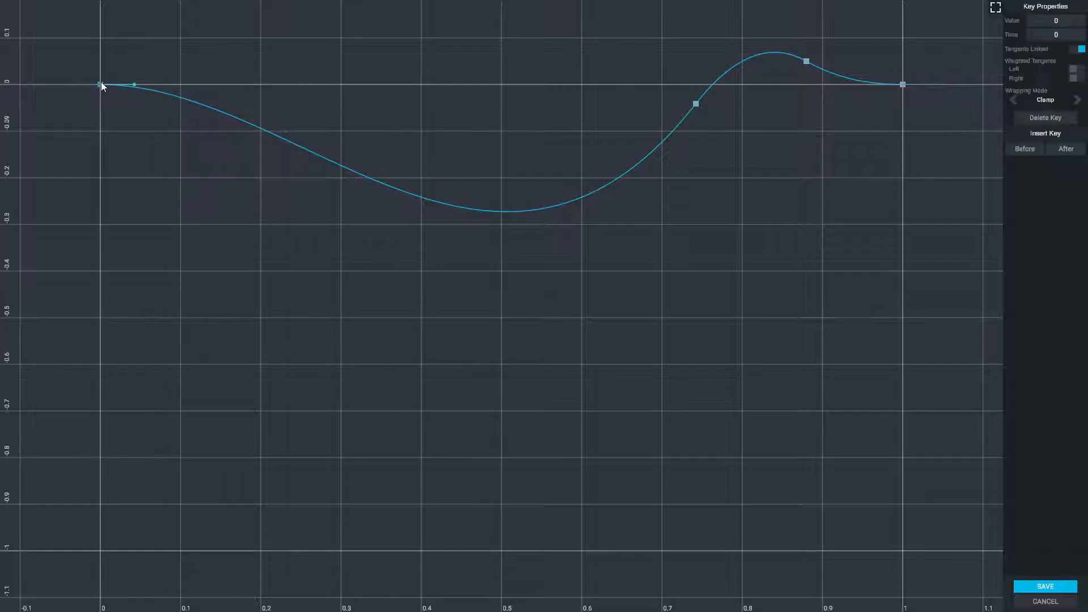
left_click(1056, 148)
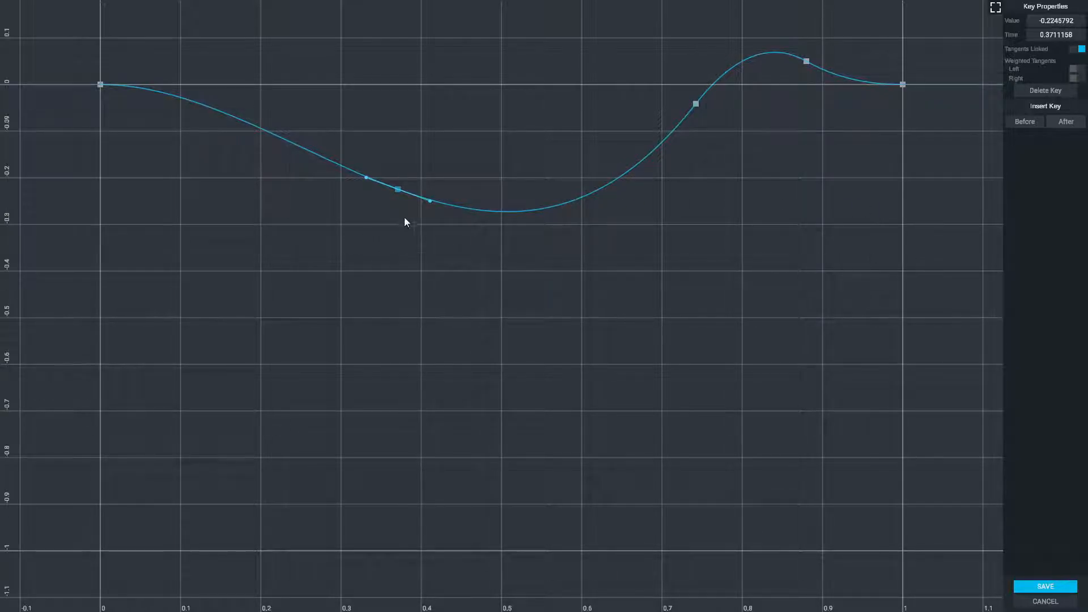
left_click_drag(429, 200, 431, 189)
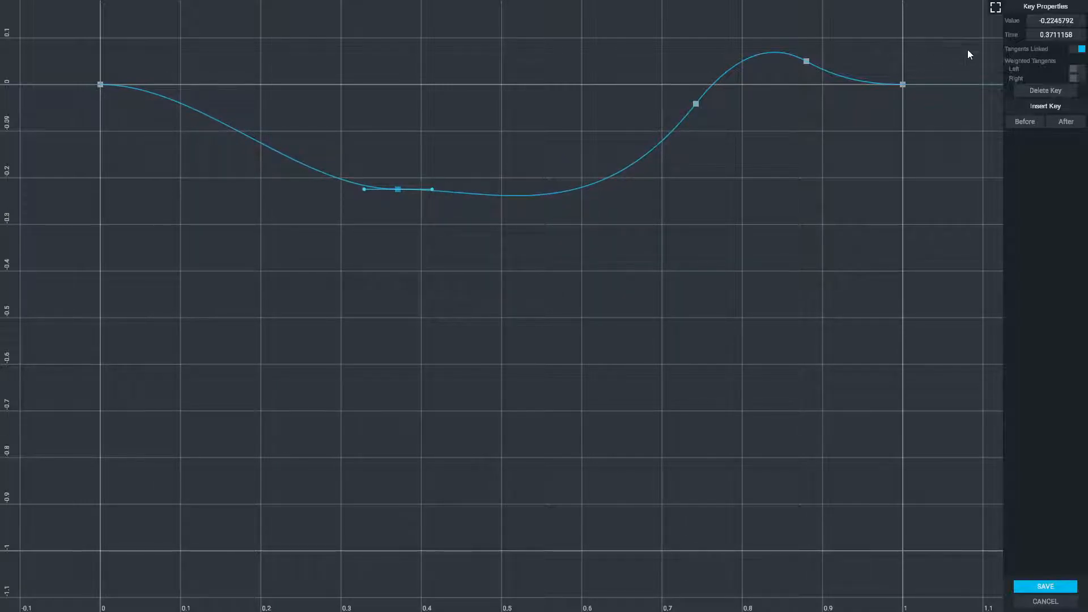
double_click(1063, 20)
type("-1")
key("Return")
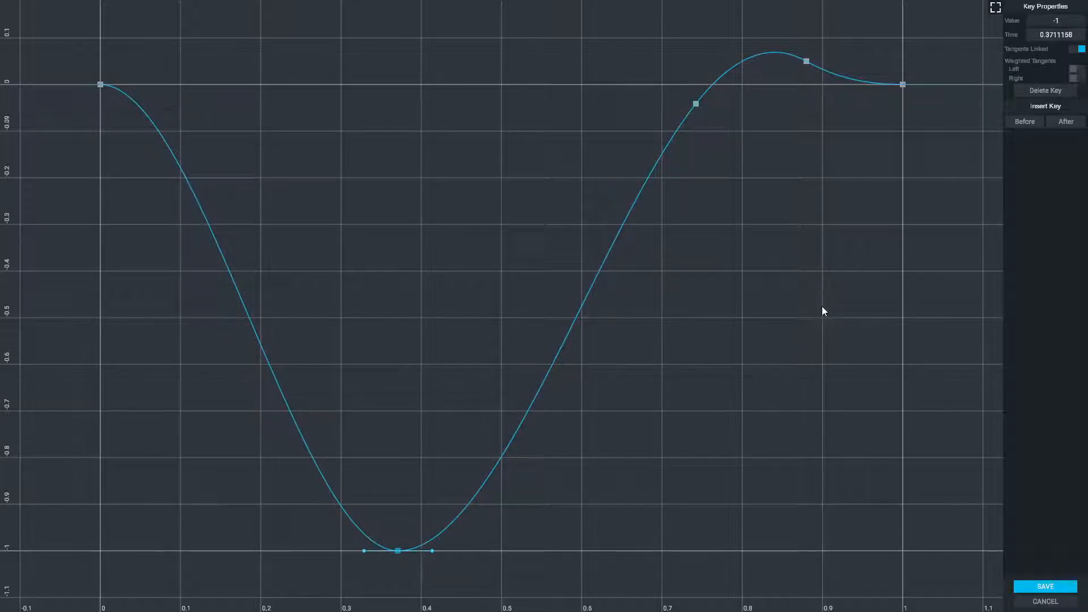
left_click(1046, 585)
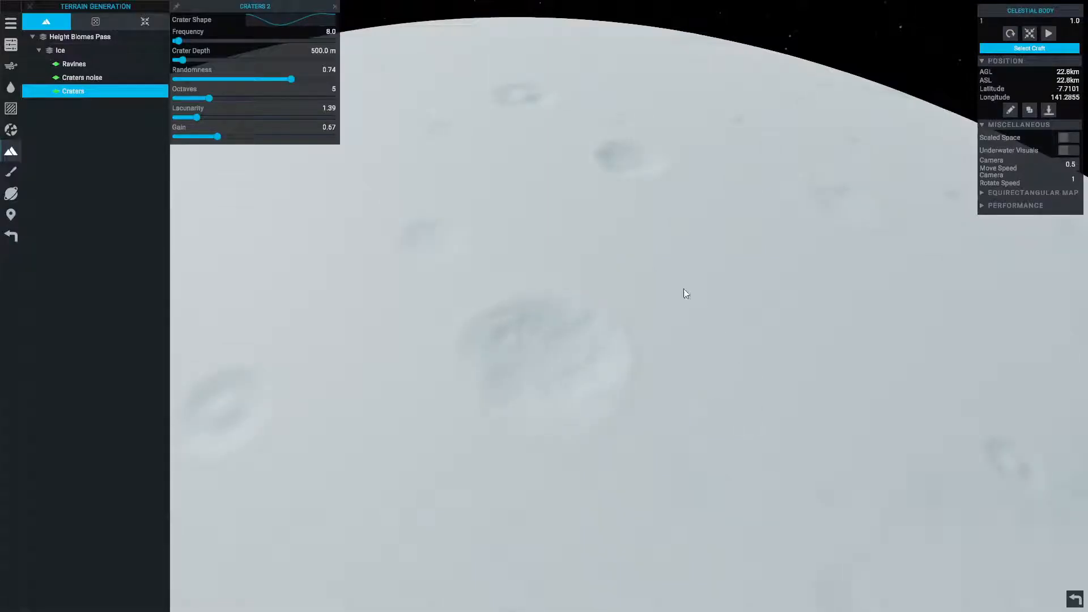
key("w")
mouse_move(657, 310)
left_mouse_down()
mouse_move(657, 287)
mouse_move(655, 302)
left_mouse_up()
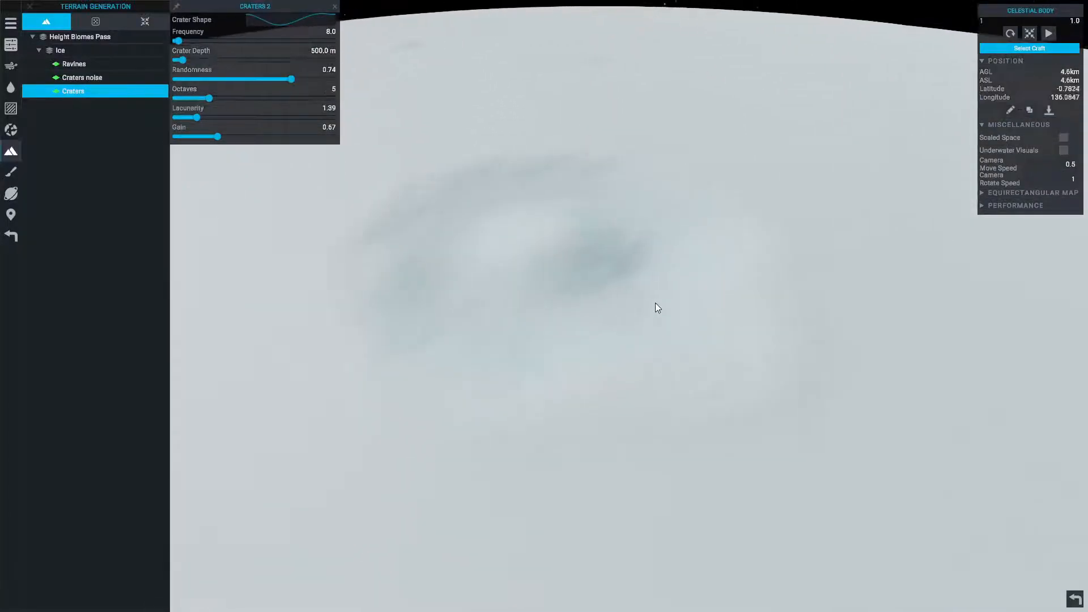
left_click_drag(675, 439, 680, 407)
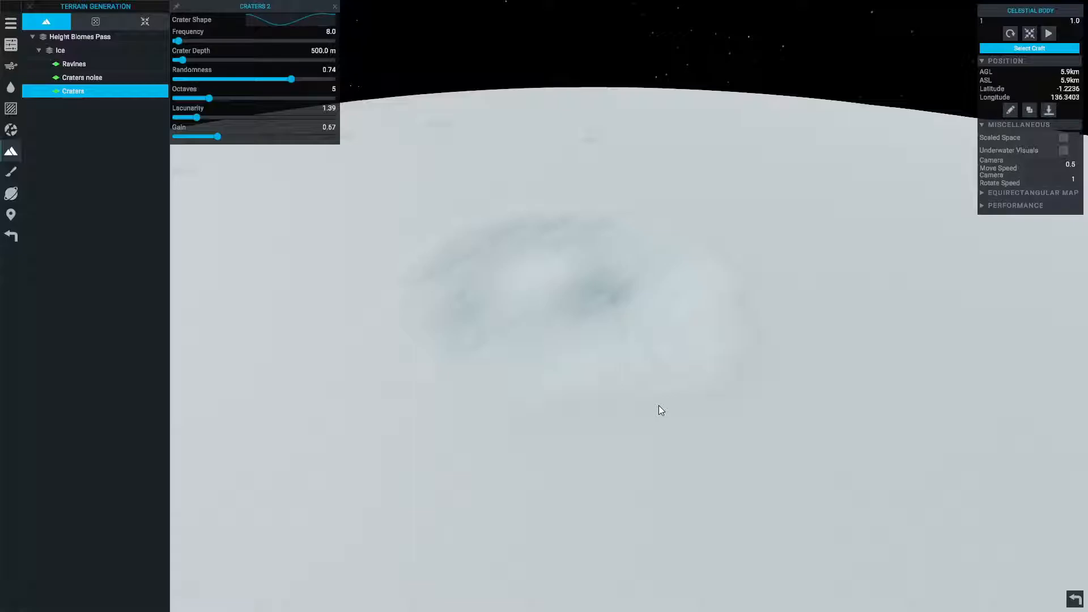
- Create a new planet from the Martian template, discarding the unsaved changes, and name it 1
left_click(11, 24)
left_click(73, 26)
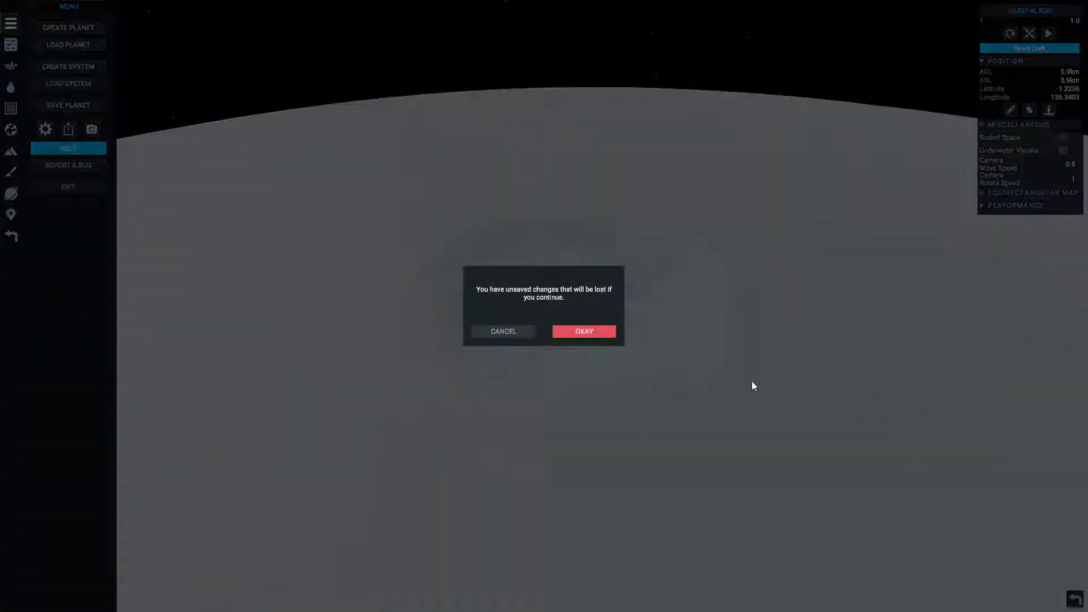
left_click(609, 332)
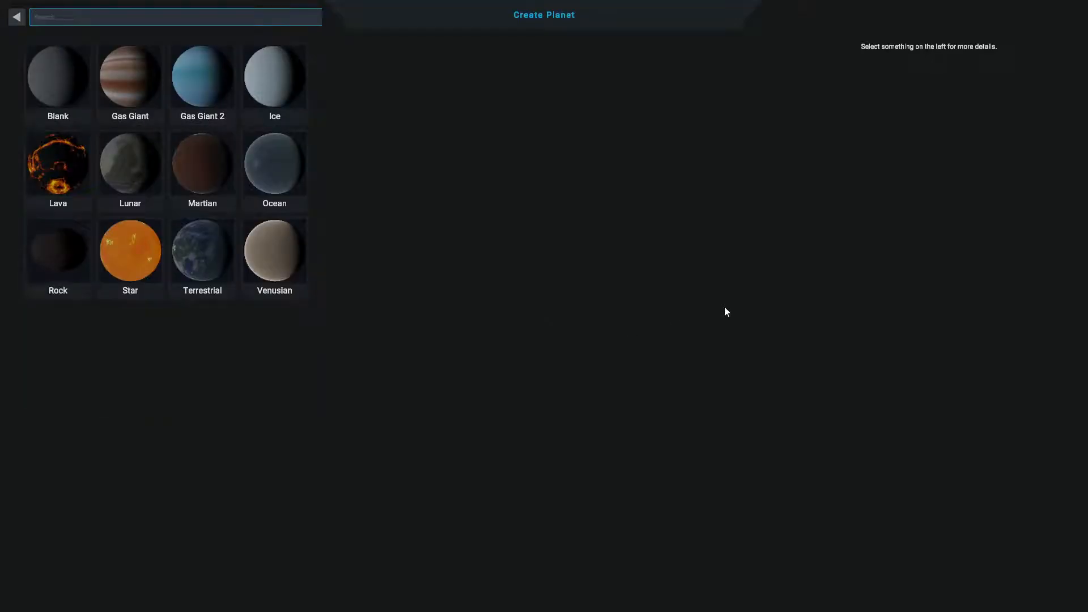
left_click(55, 171)
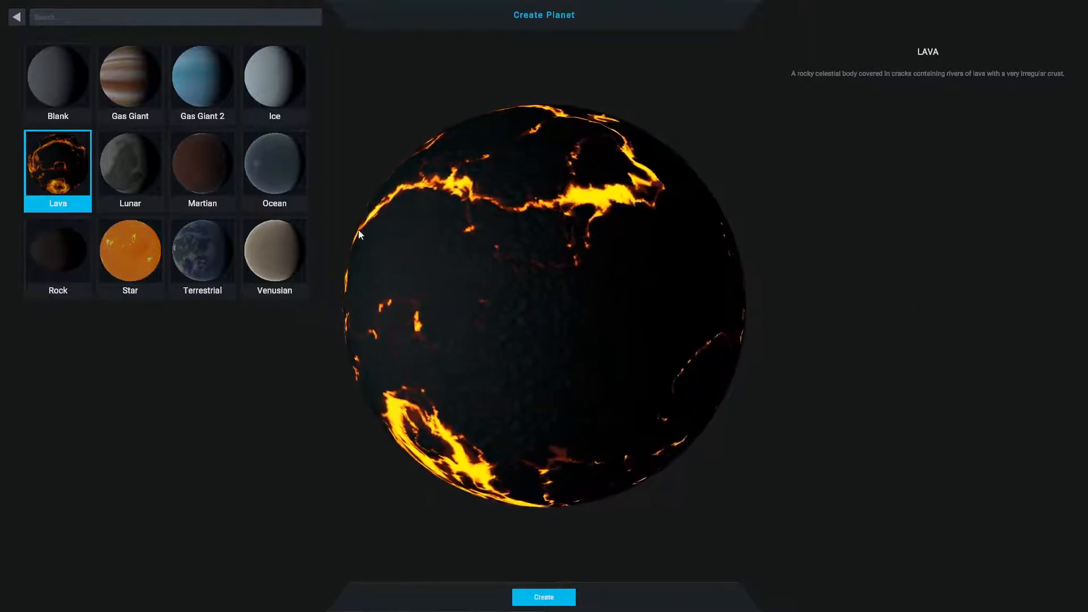
left_click(136, 172)
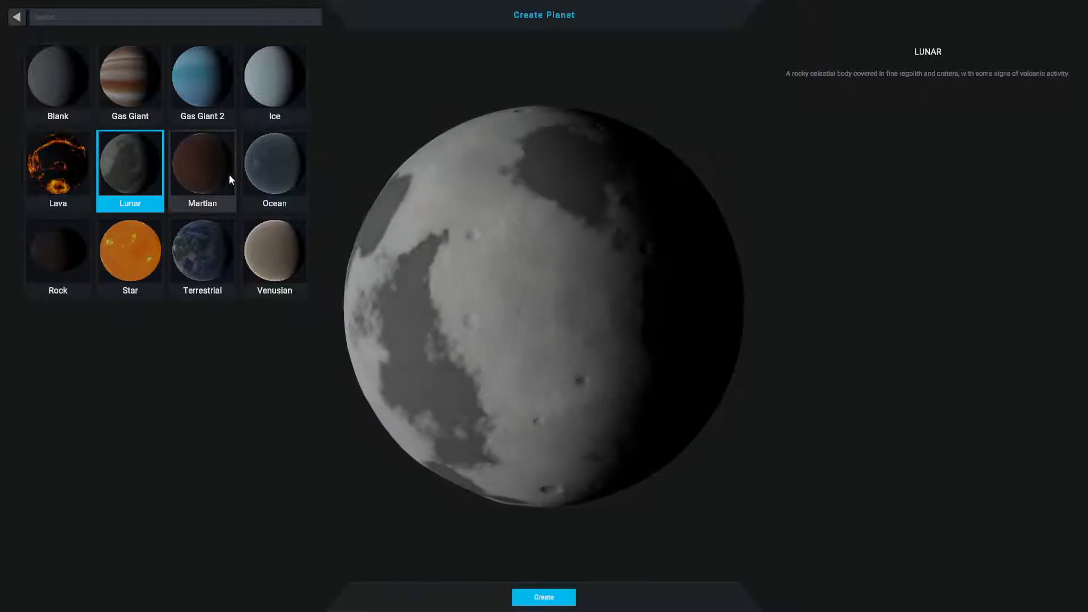
left_click(185, 151)
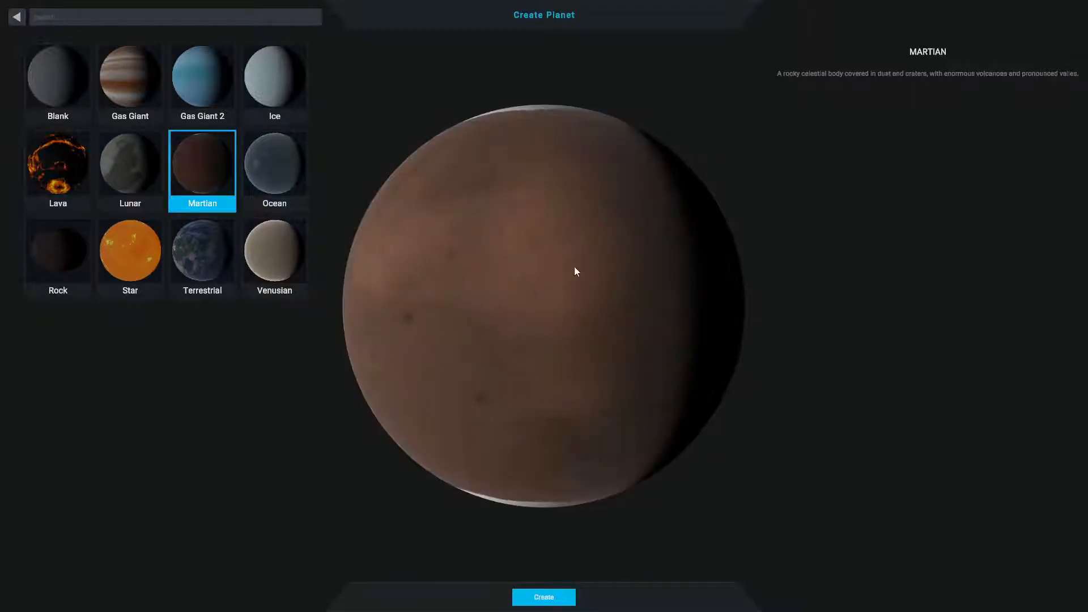
left_click(572, 598)
type("1")
left_click(584, 343)
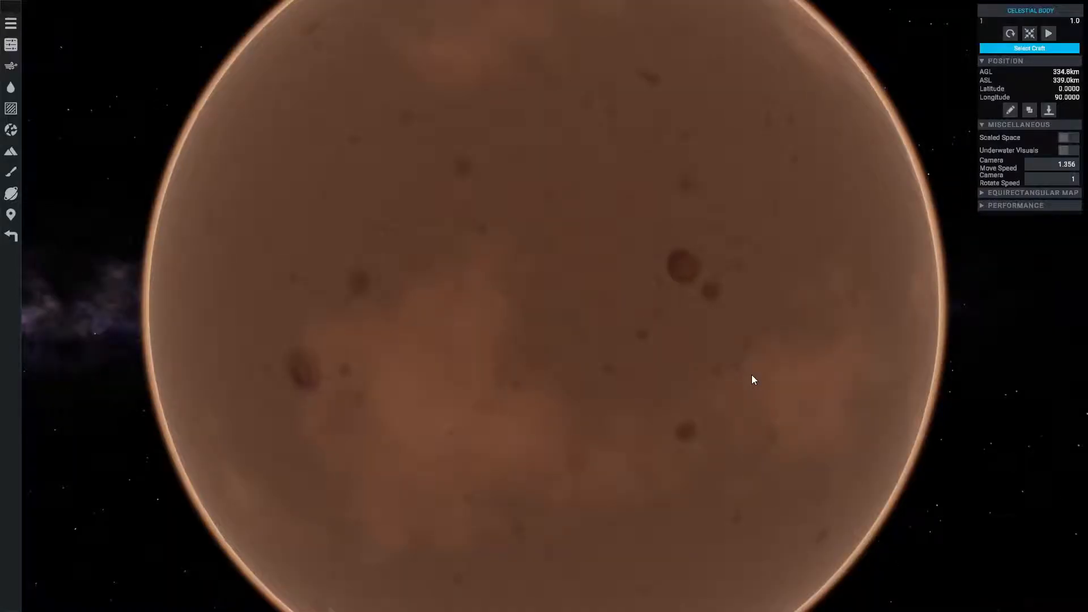
- Set the Climate change factor's constant value to 0 in the planet's terrain generation settings
scroll(743, 301, "down", 3)
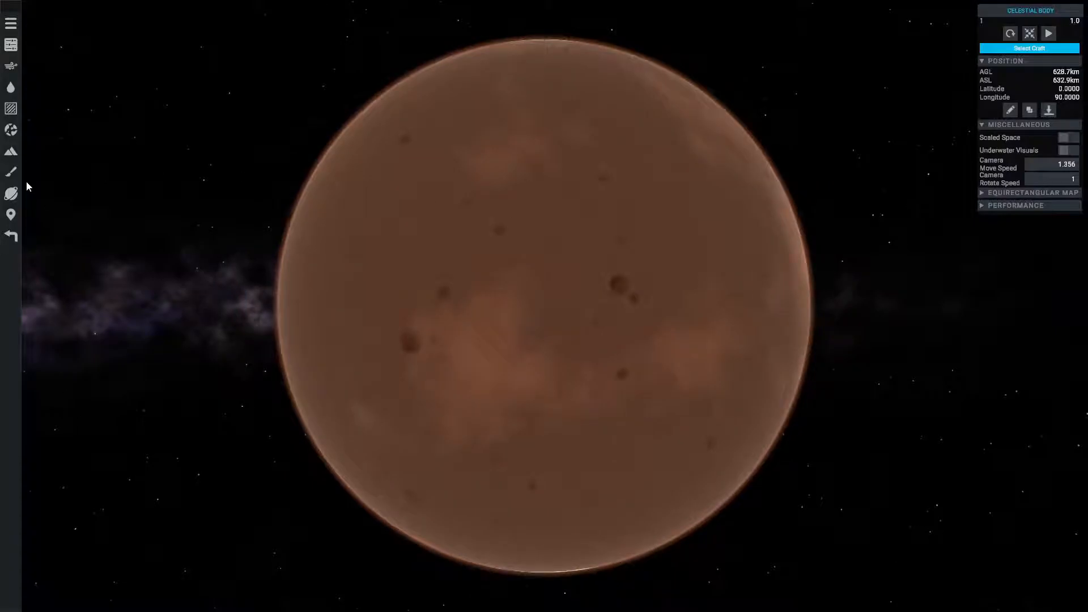
left_click(17, 151)
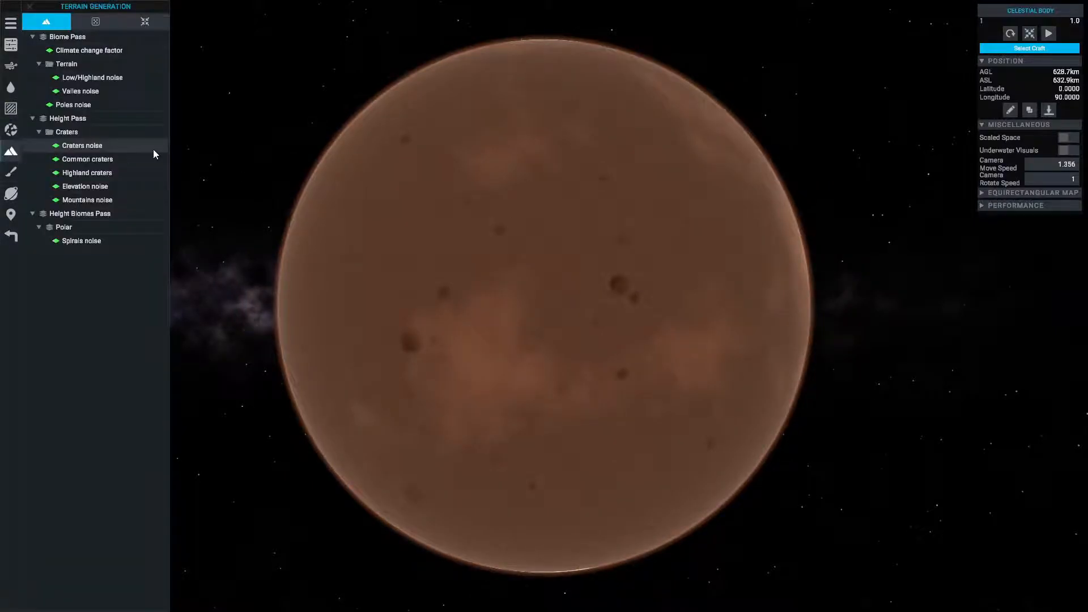
left_click(101, 47)
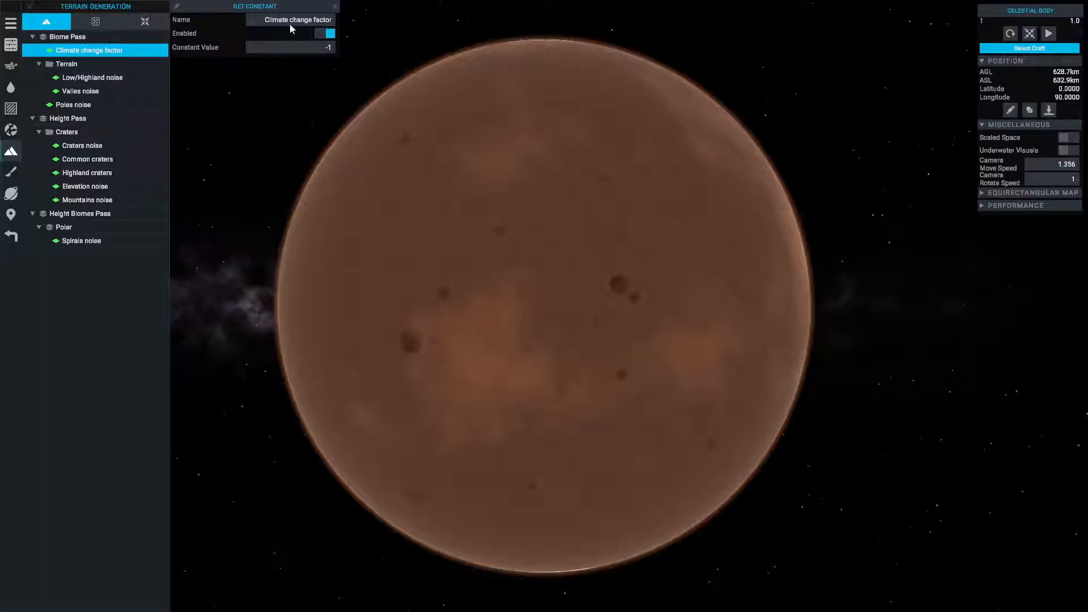
left_click(318, 49)
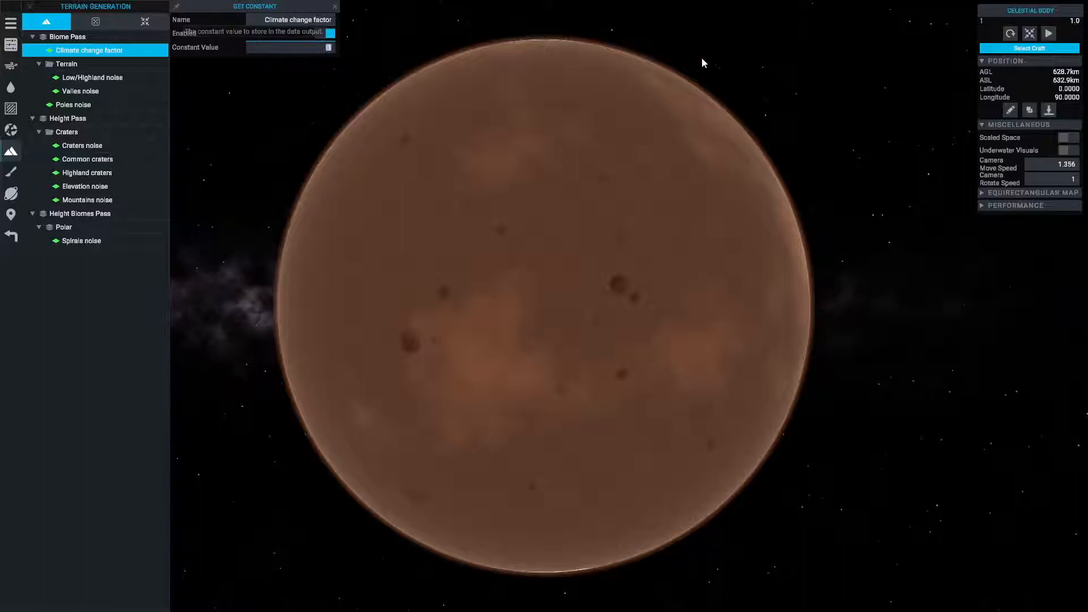
type("0")
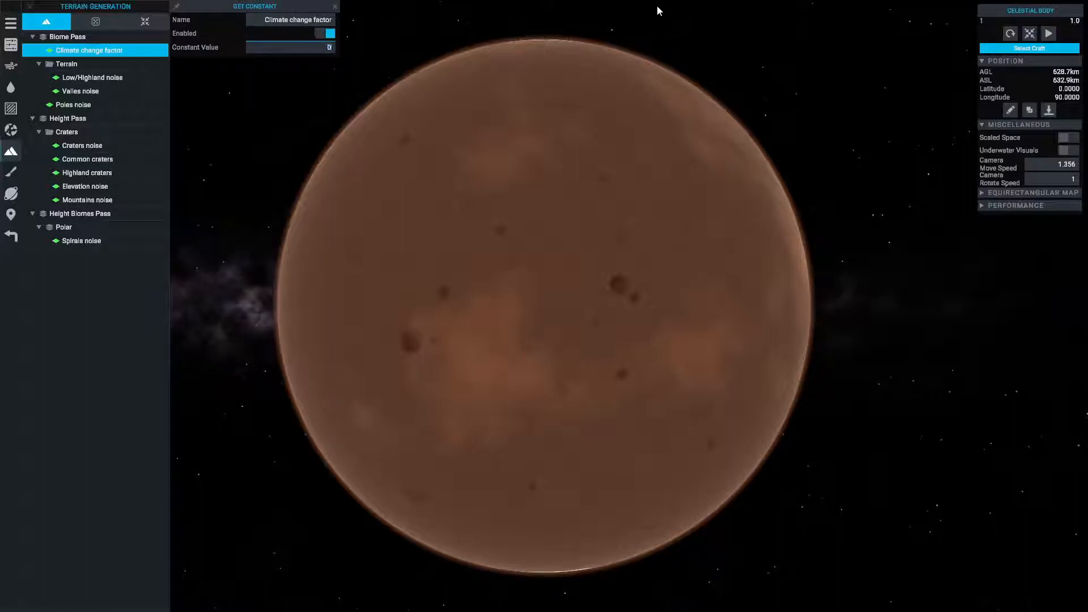
key("Return")
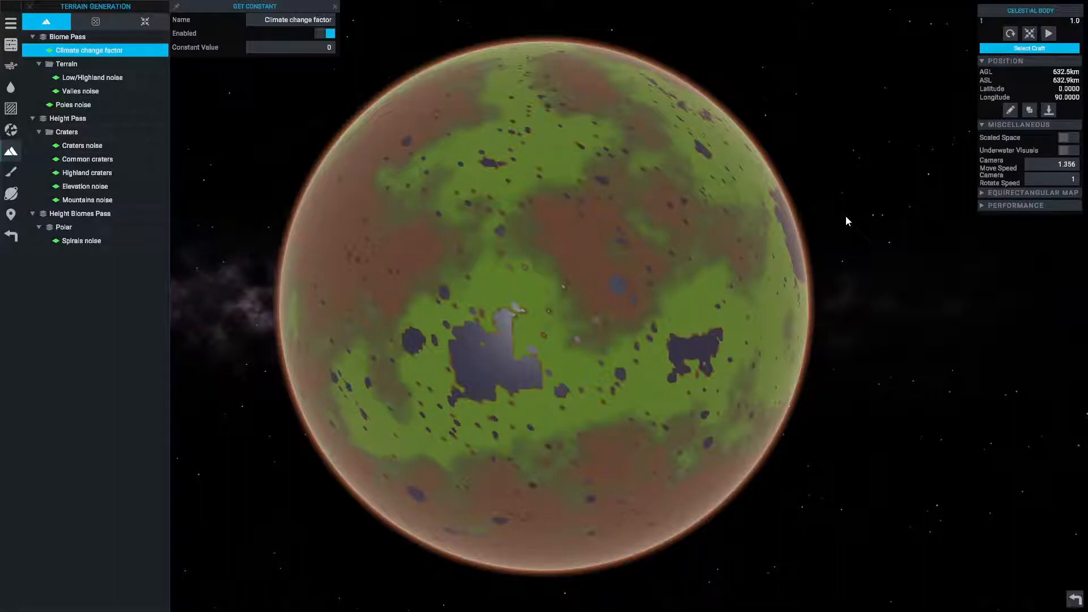
- Set the Climate change factor's constant value to 0.5 and inspect the planet from several sides
left_click(324, 46)
type("0.5")
key("Return")
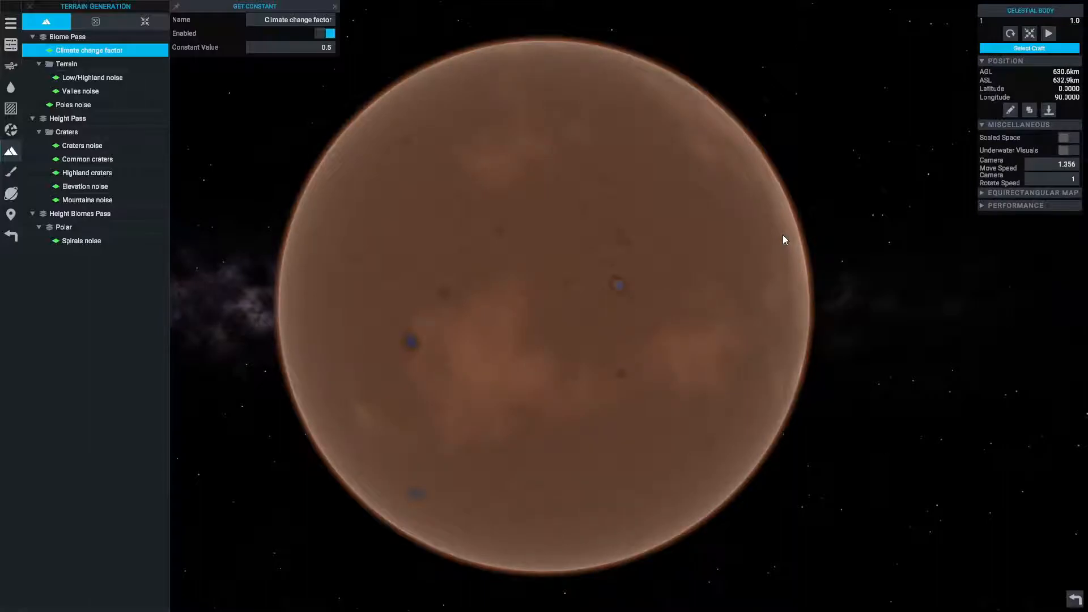
scroll(779, 229, "down", 4)
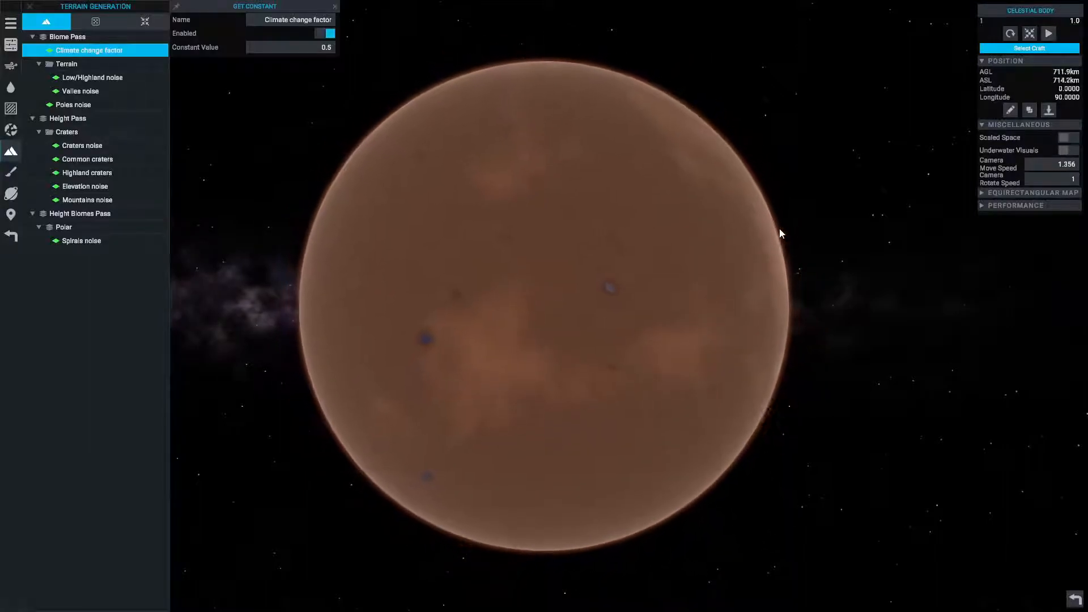
key("d")
key("w")
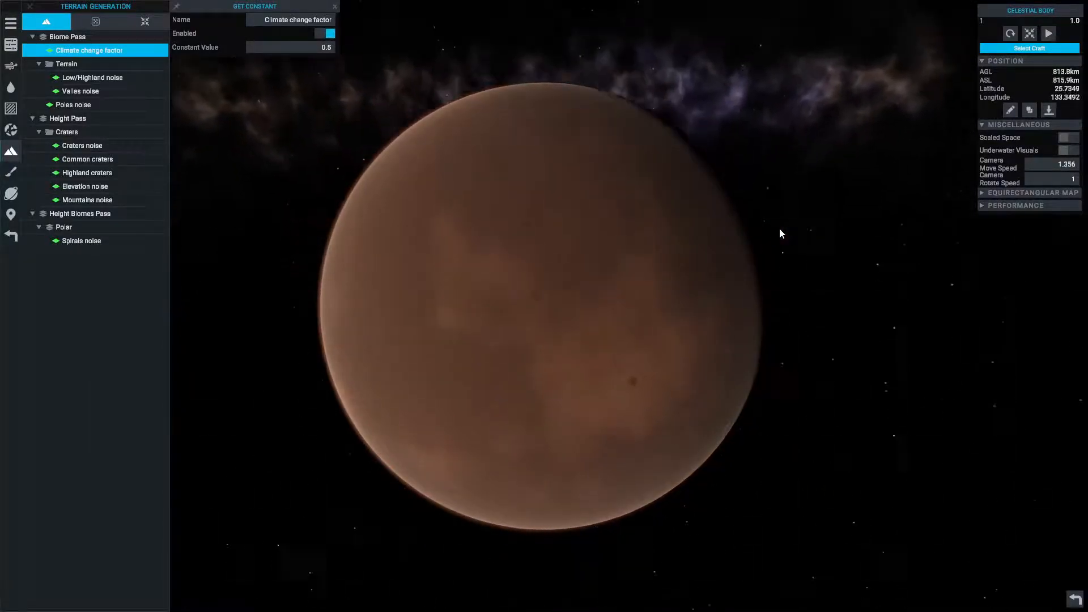
key("s")
key("a")
key("s")
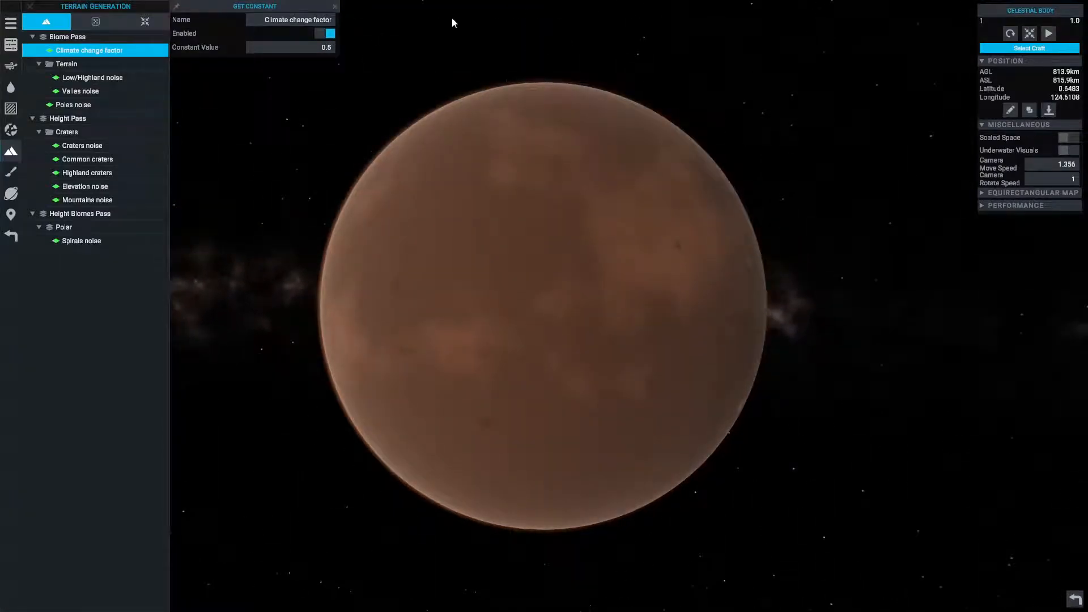
- Try a constant value of 0.8 for the Climate change factor
left_click(328, 46)
type("0.8")
key("Return")
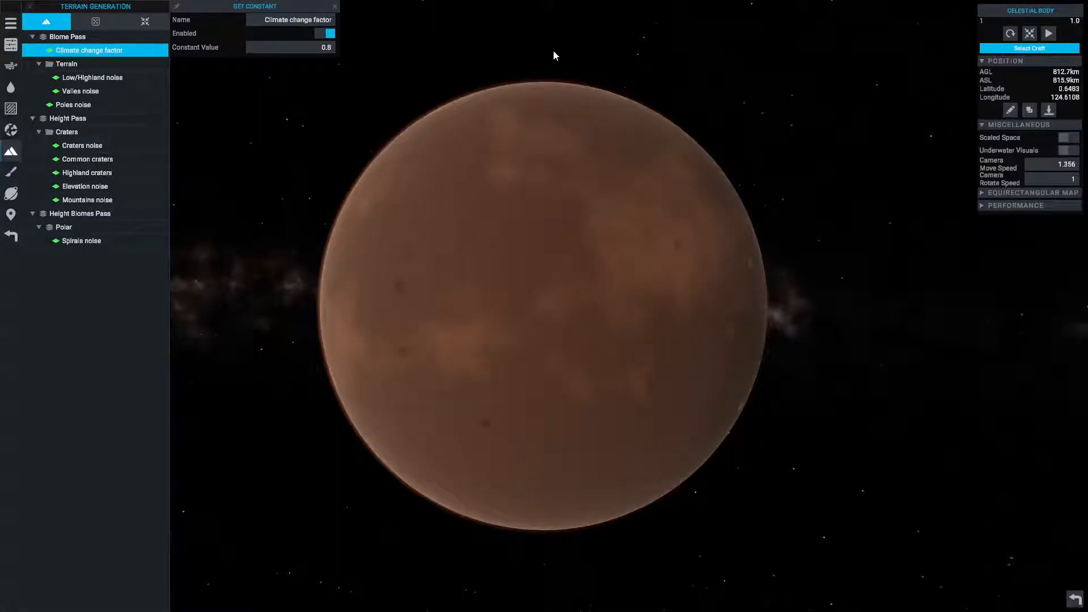
- Set the Climate change factor's constant value to -0.5 and regenerate the planet
left_click(323, 45)
key("BackSpace")
type("-0.5")
key("Return")
left_click(1011, 35)
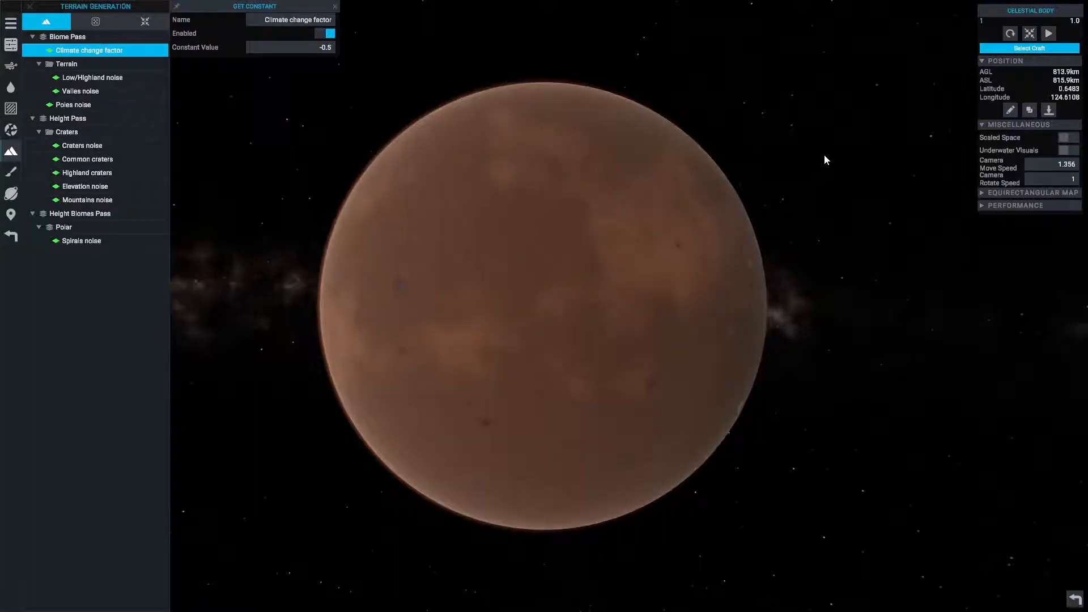
- Return the Climate change factor's constant value to 0 and regenerate the planet
left_click(297, 47)
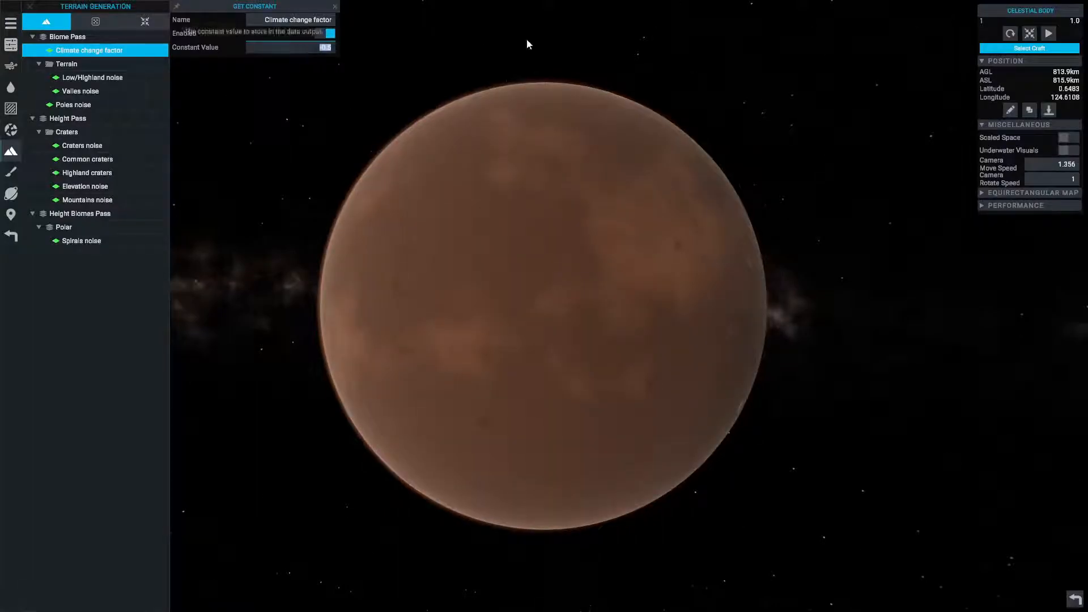
type("0")
key("Return")
left_click(1014, 36)
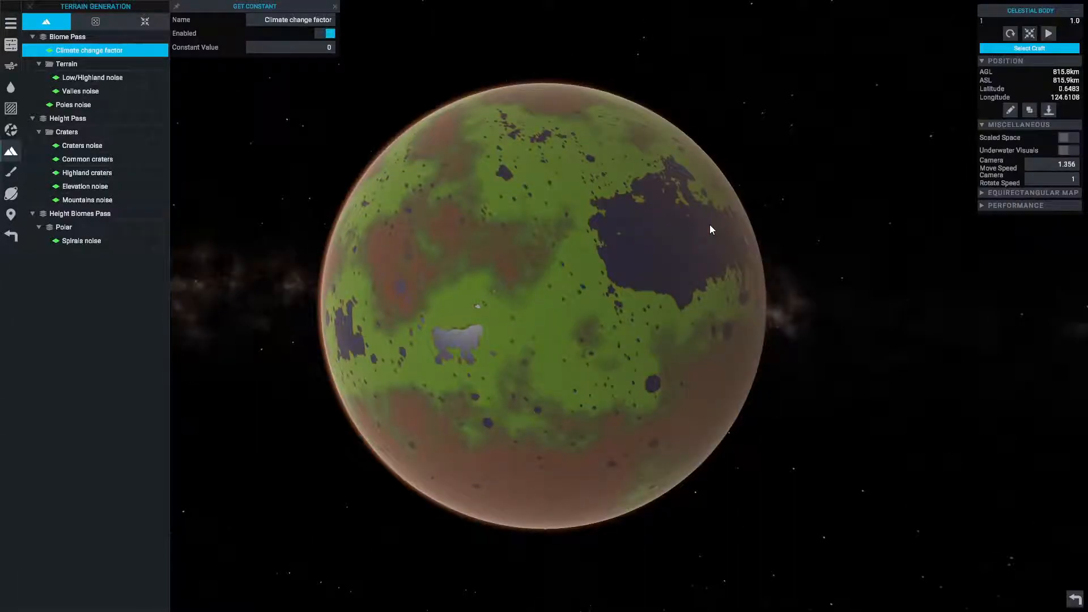
- Randomize the noise seeds of the Biome Pass's Terrain group and inspect the new land and sea layout around the planet
left_click(80, 65)
left_click(95, 23)
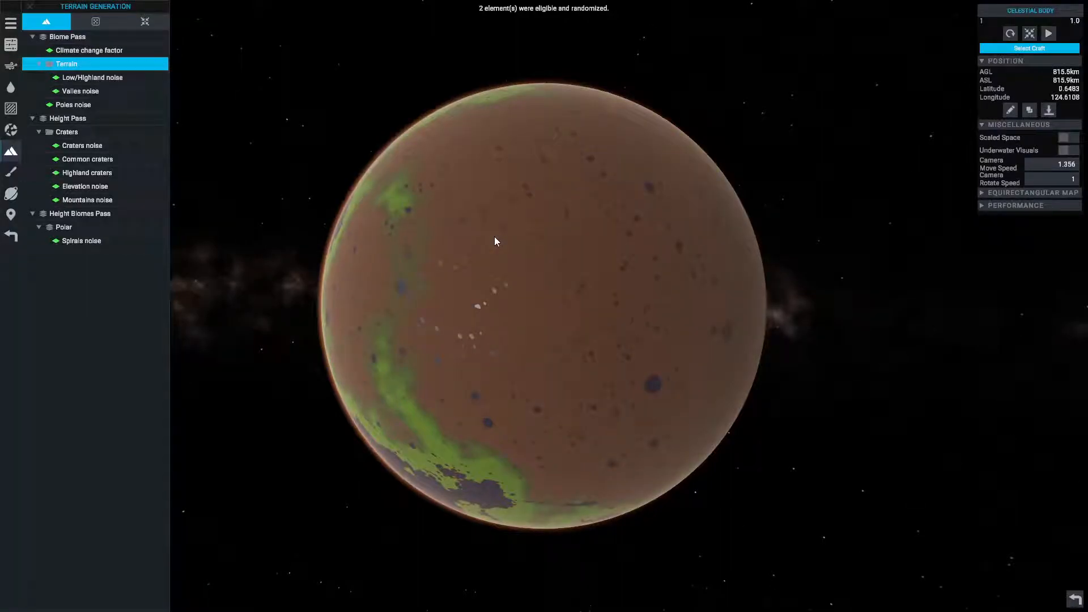
key("s")
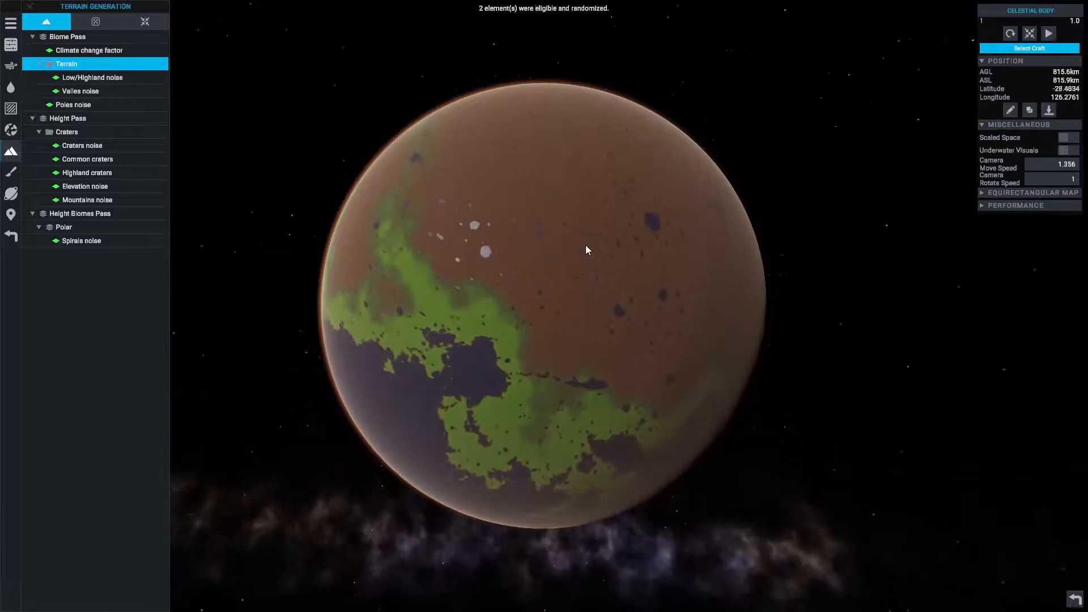
key("a")
key("w")
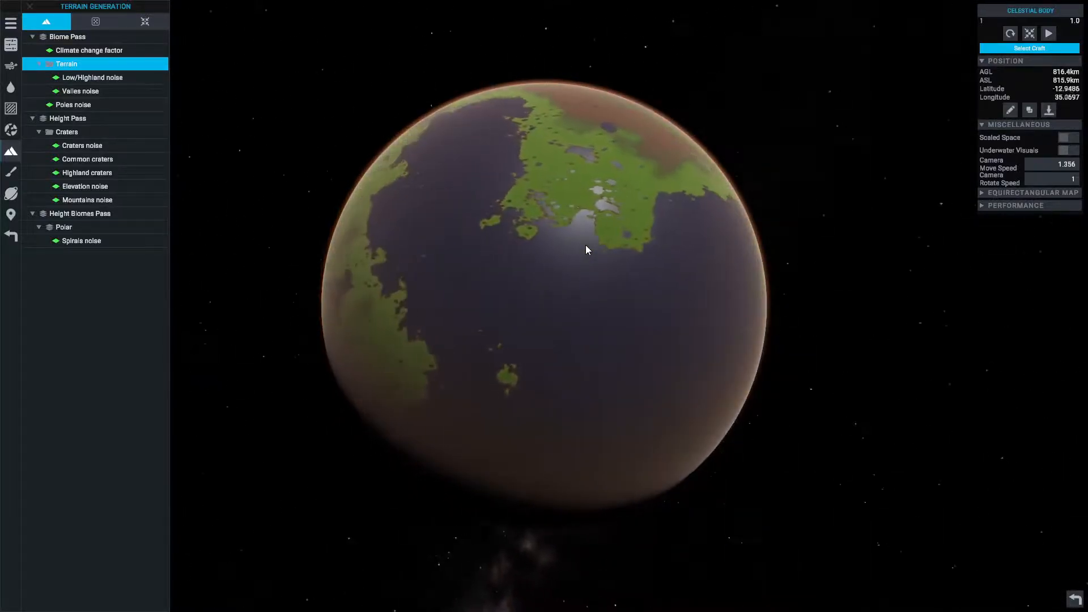
key("w")
key("d")
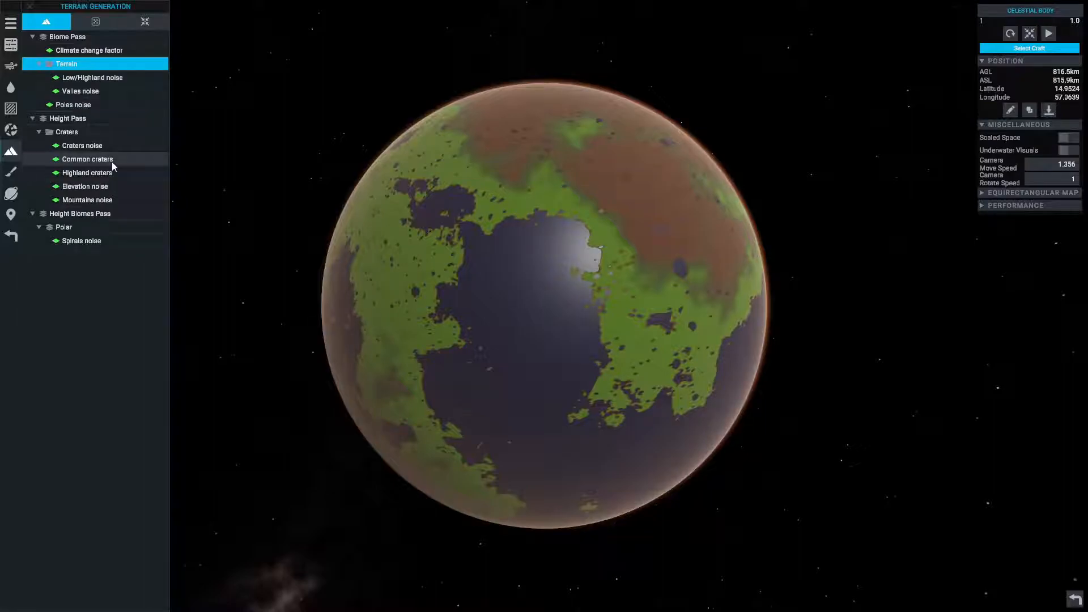
- Start creating a new planet, discarding the unsaved changes to the Martian one
left_click(11, 23)
left_click(72, 29)
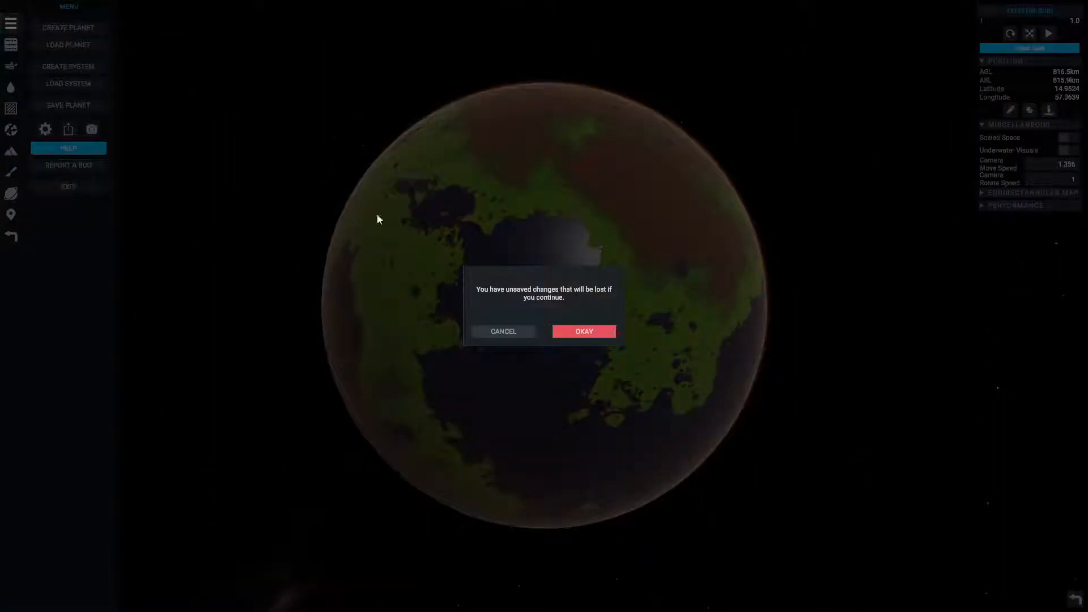
left_click(571, 332)
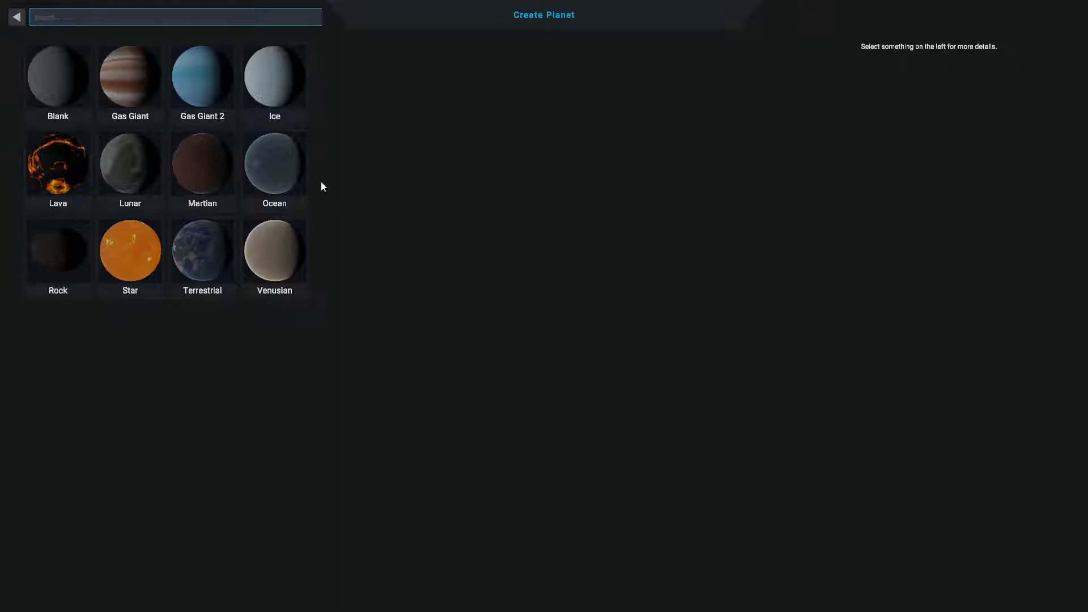
- Preview the Ocean, Rock, Star, Terrestrial and Venusian planet templates one after another
left_click(290, 158)
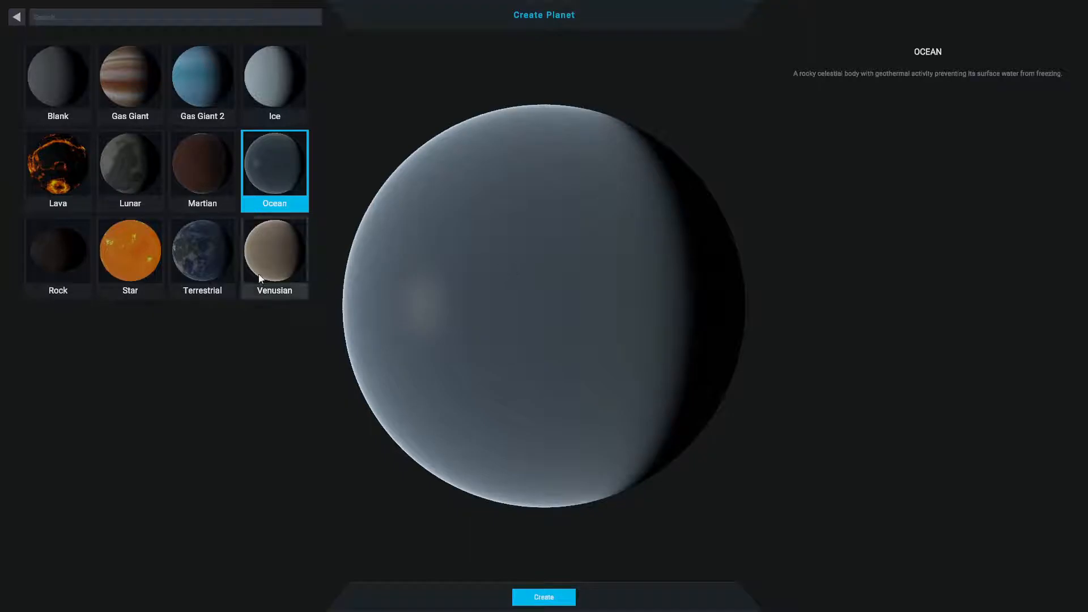
left_click(39, 266)
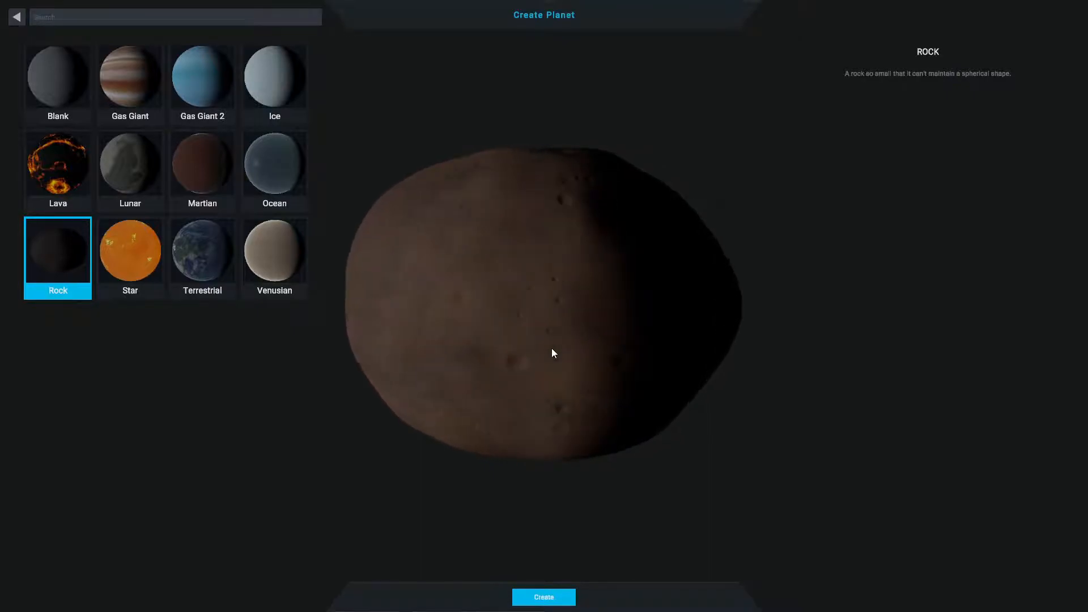
left_click(142, 247)
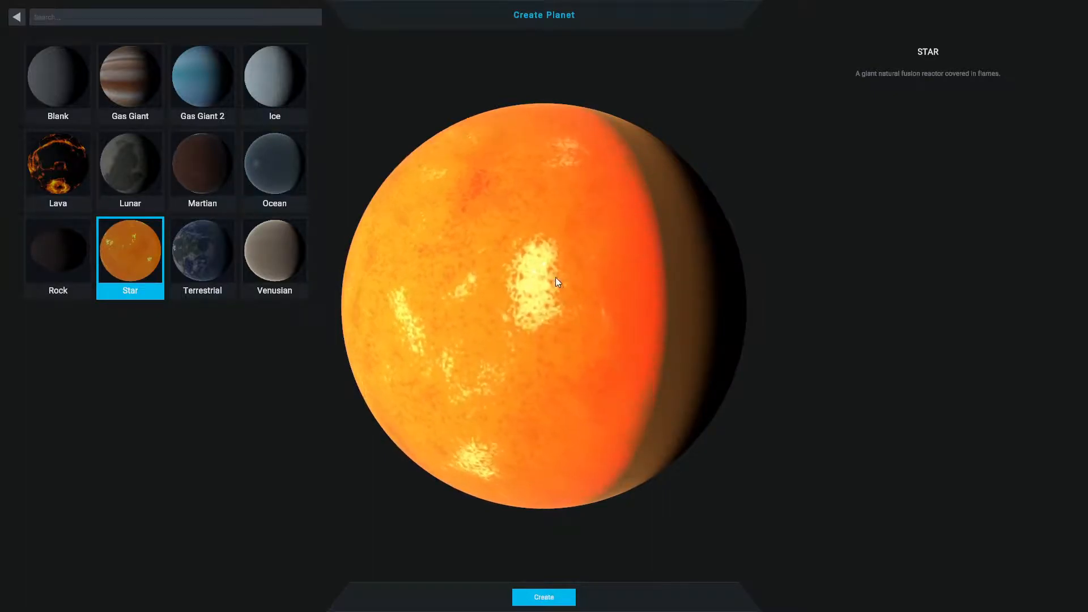
left_click(189, 250)
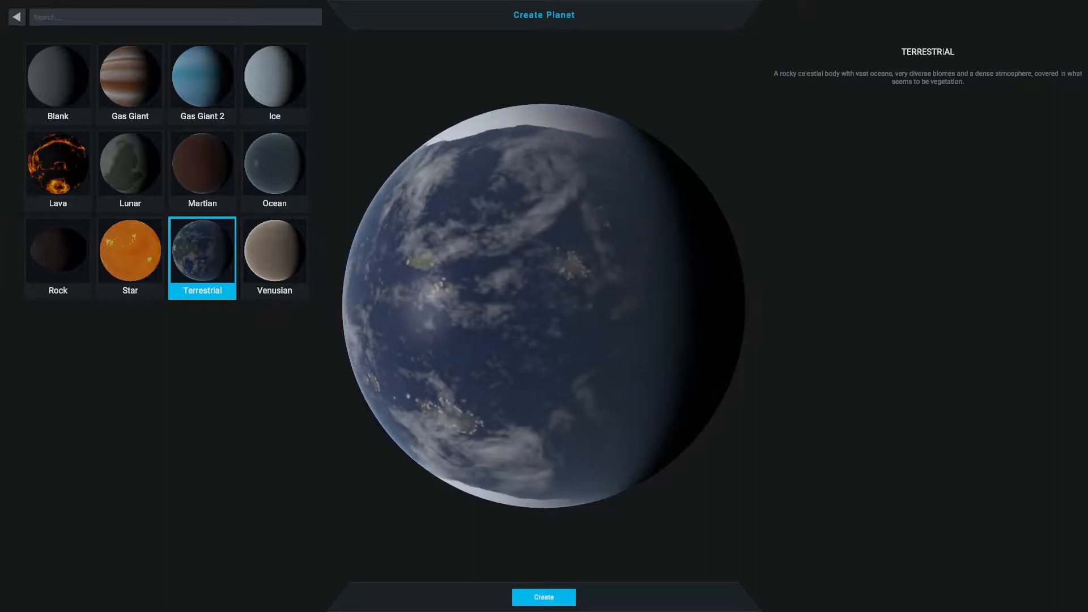
left_click(268, 251)
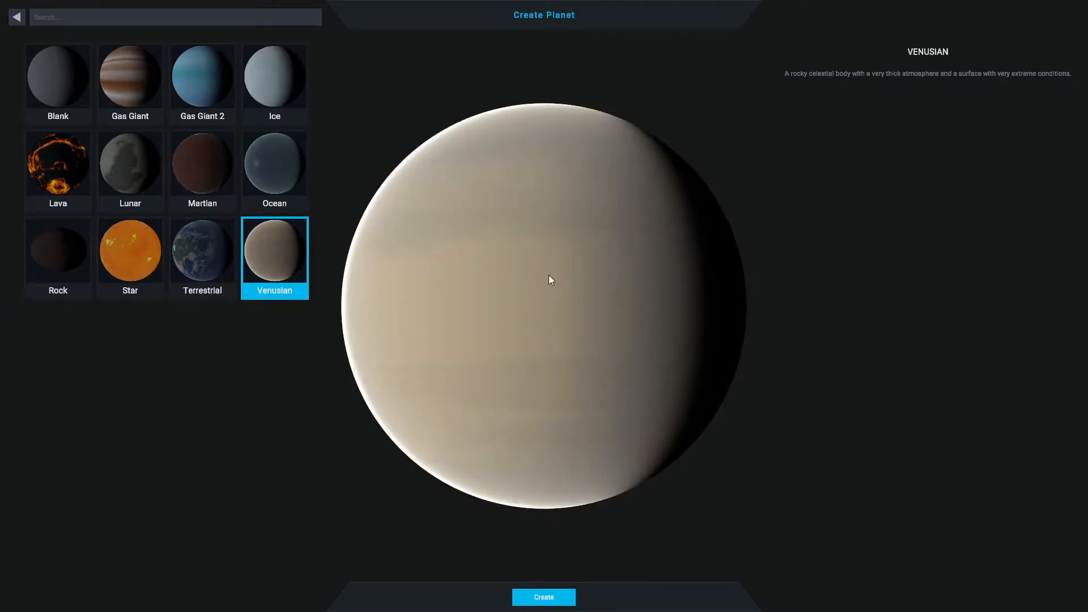